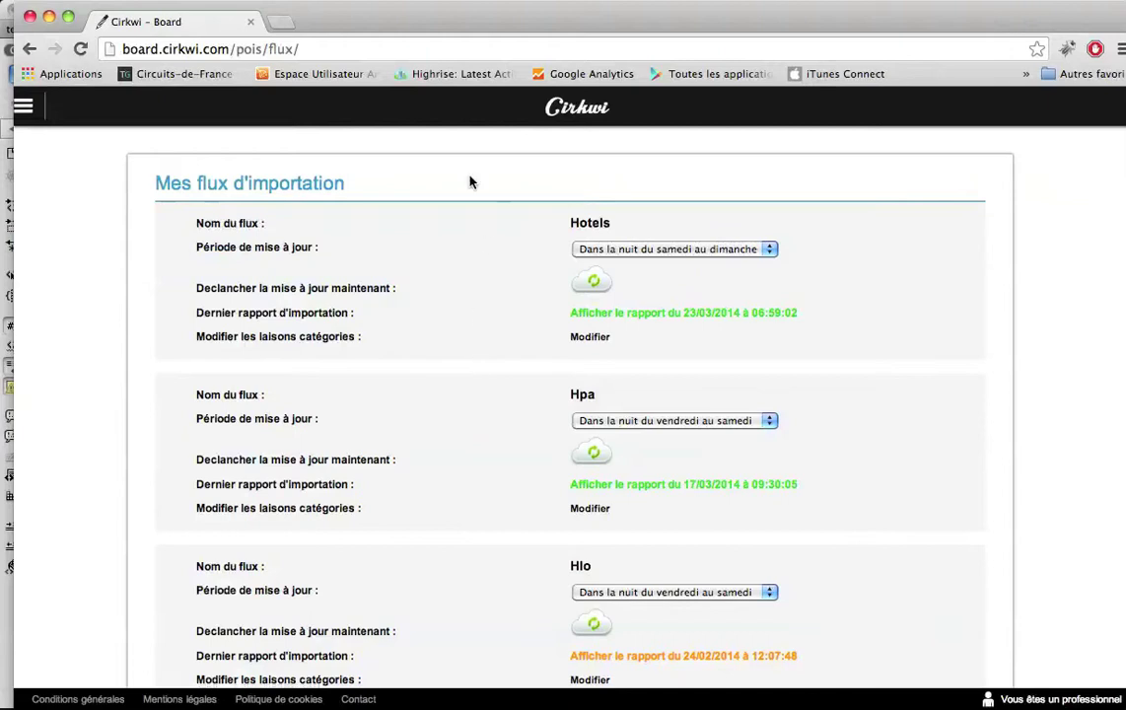
Step: Examine the available update periods for the Hotels import feed without changing the chosen one
drag(571, 222, 615, 224)
click(530, 255)
click(604, 250)
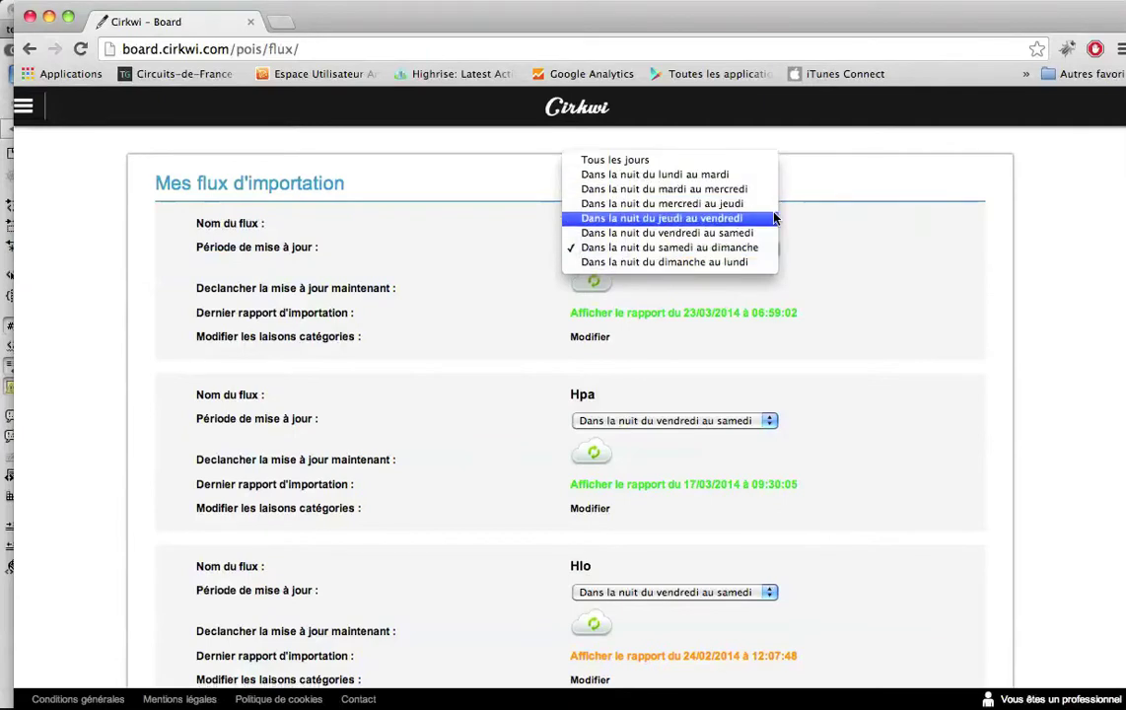
click(853, 244)
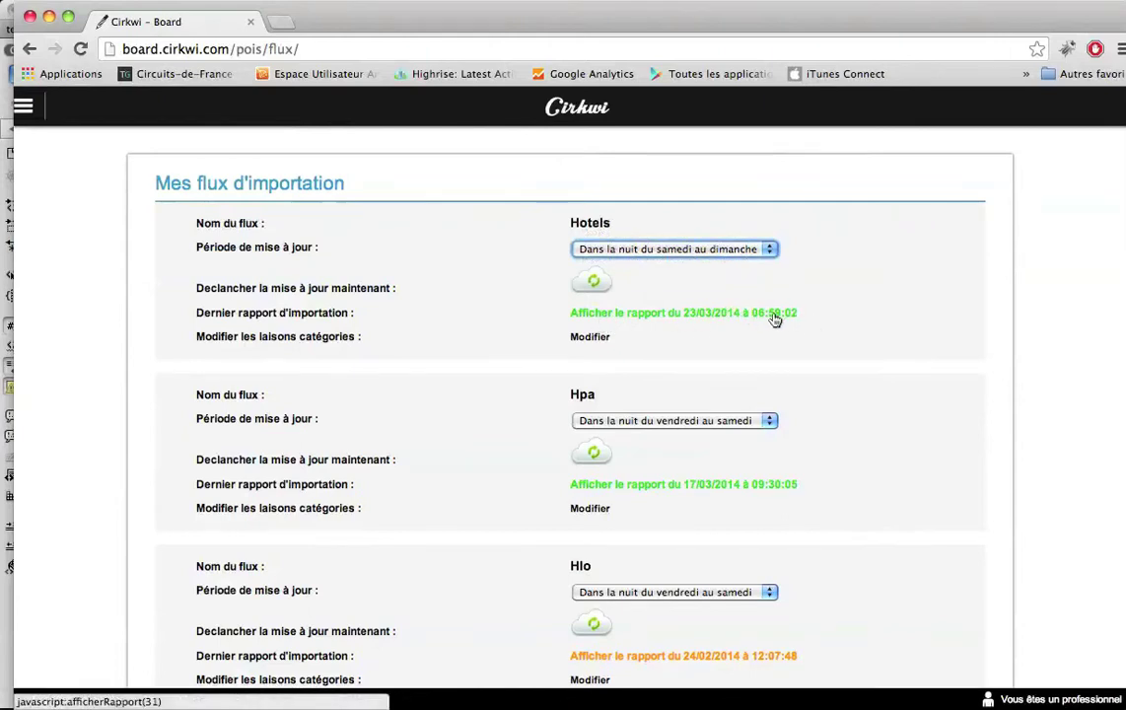
Step: Read through the latest import report of the Hotels feed, then close it
click(626, 315)
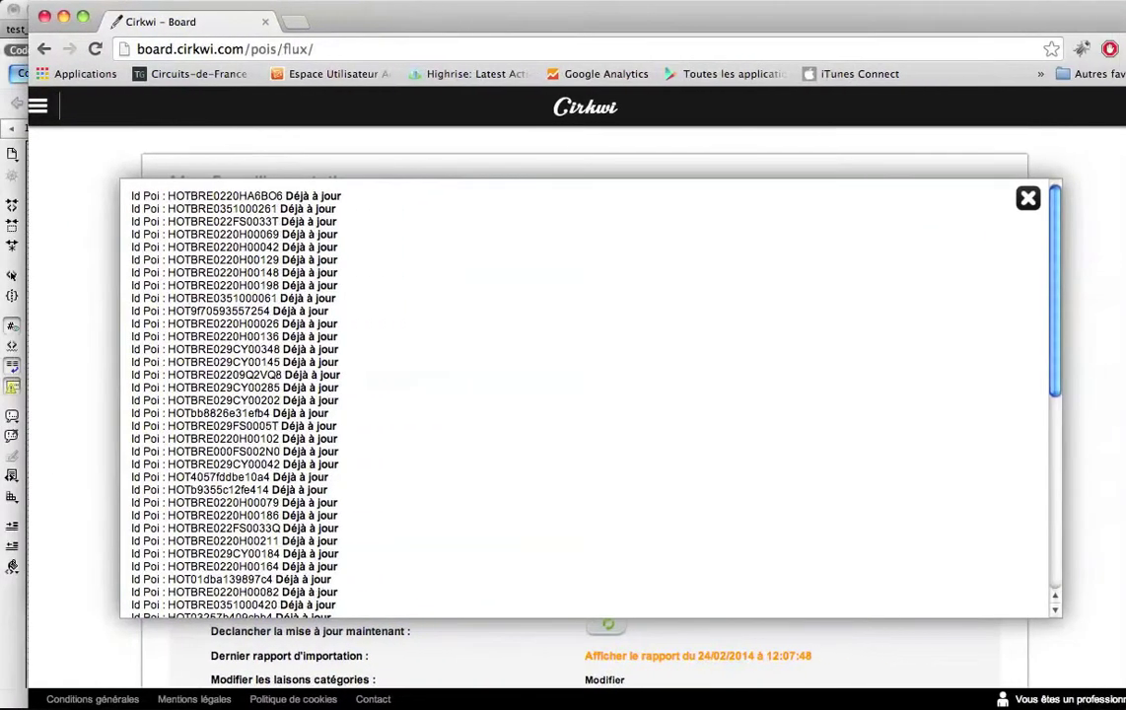
drag(128, 194, 229, 463)
scroll(229, 463, down, 5)
scroll(228, 460, down, 2)
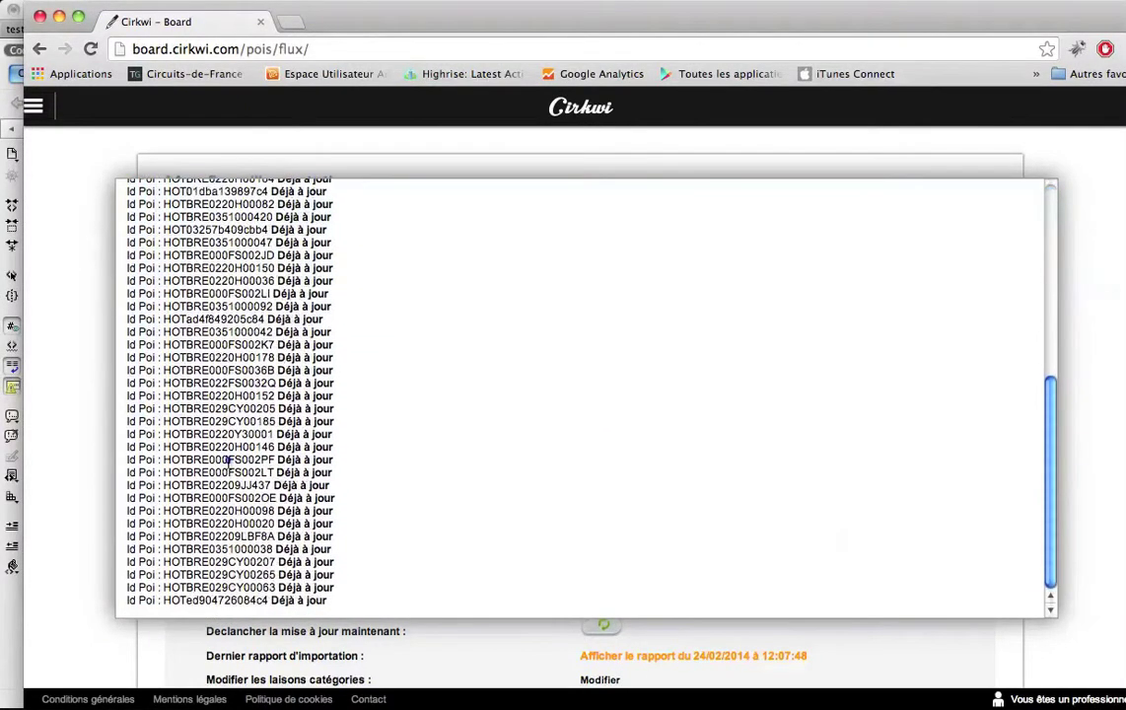
scroll(358, 385, up, 5)
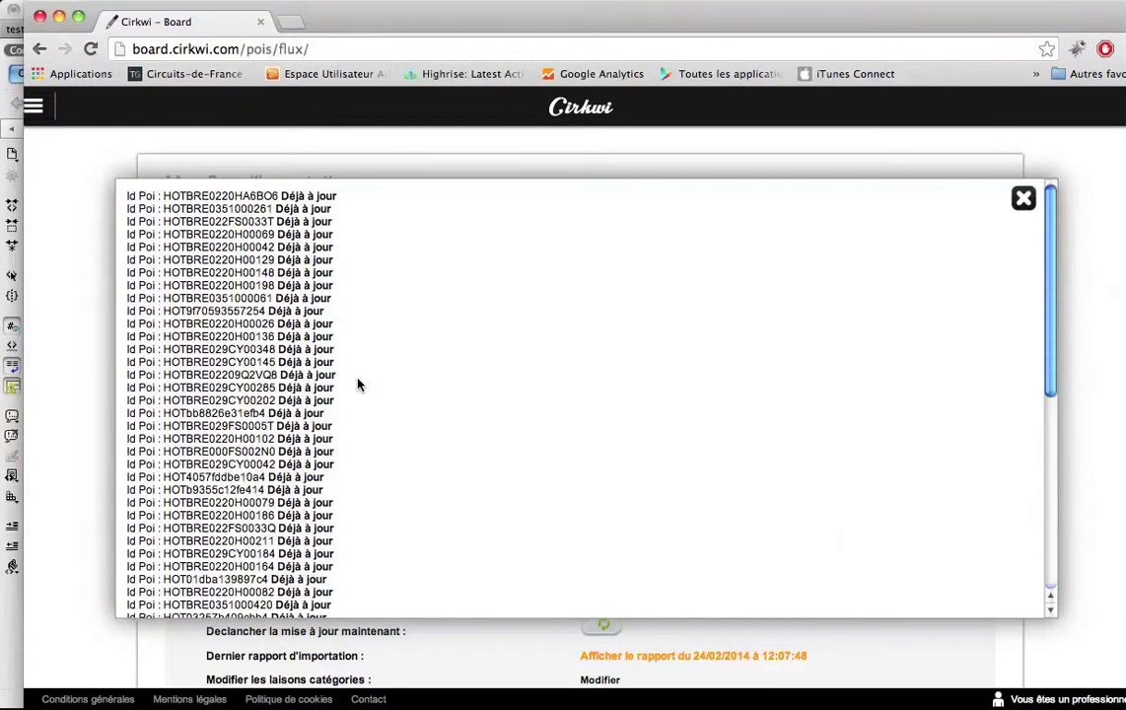
click(1023, 199)
Step: Review the Vil feed's latest import report, checking the status of each POI, and close it
scroll(1040, 324, down, 4)
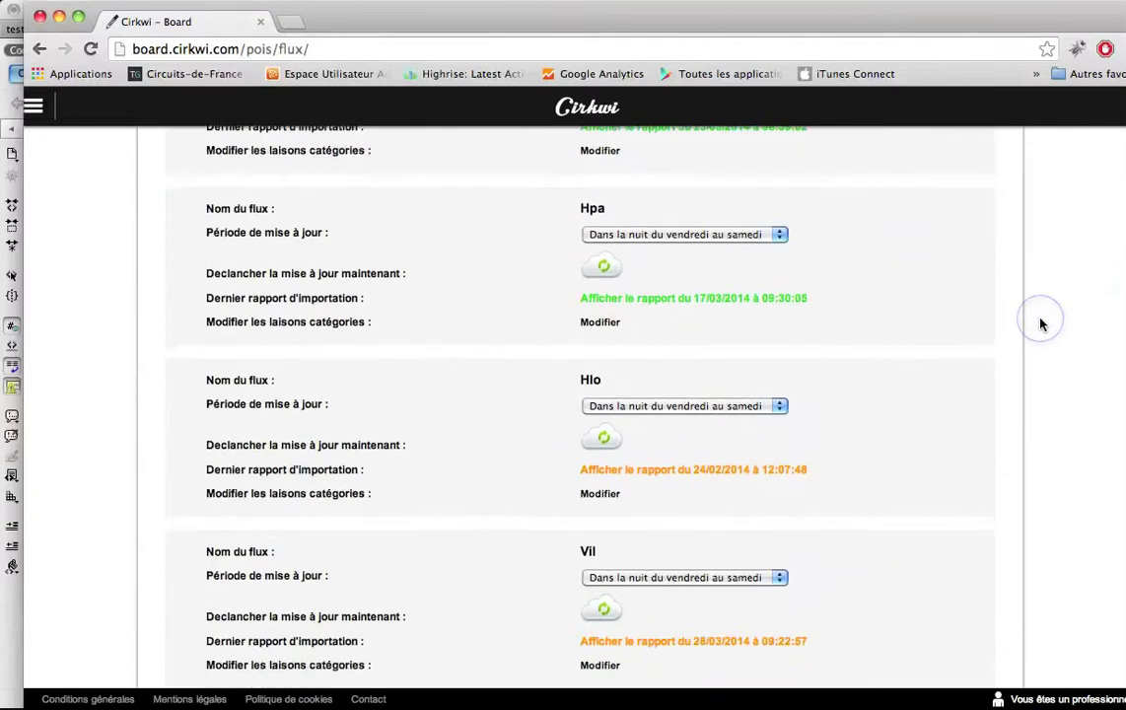
scroll(1040, 325, down, 2)
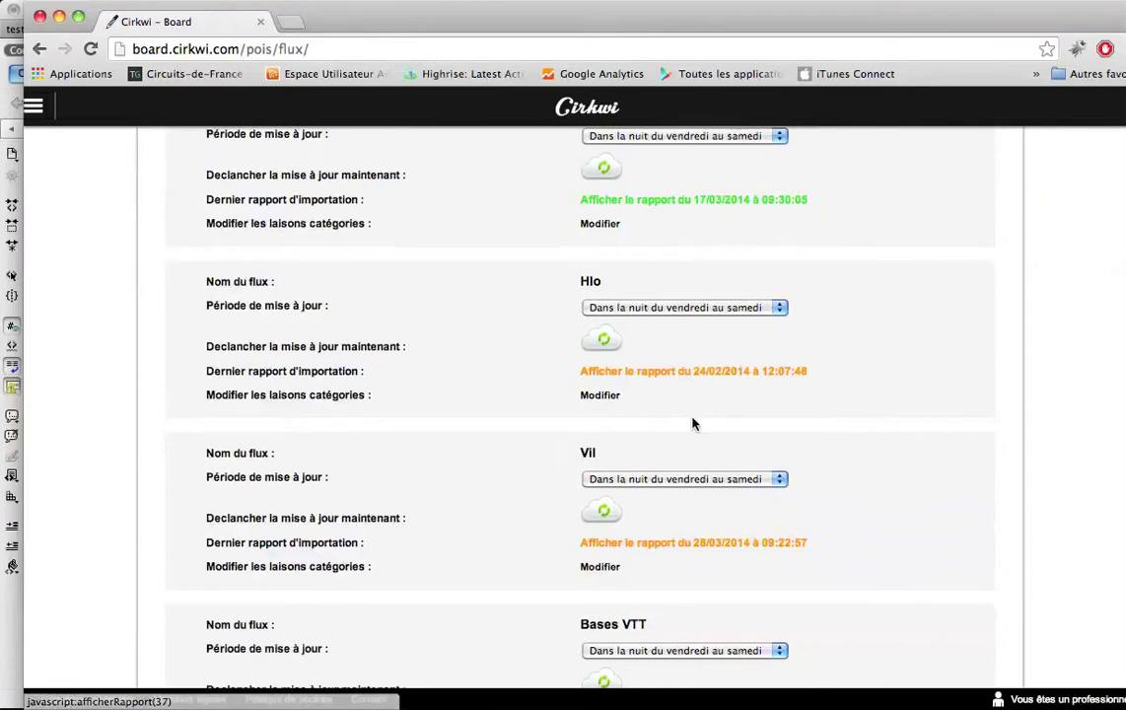
scroll(692, 424, down, 2)
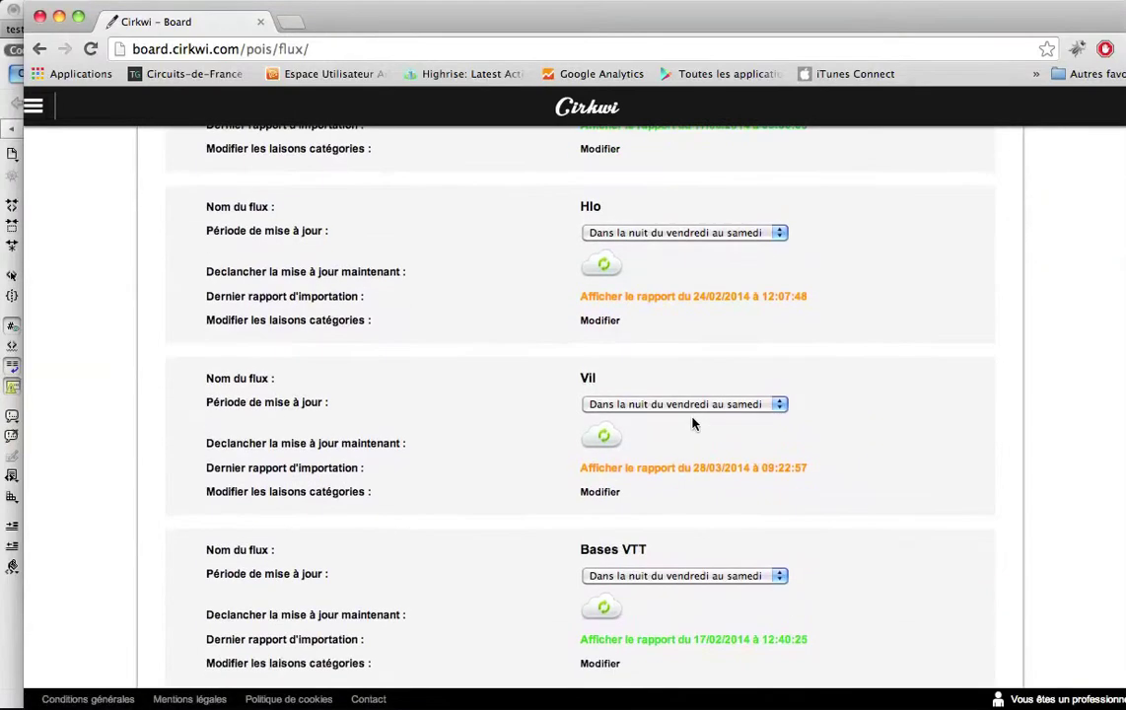
click(688, 477)
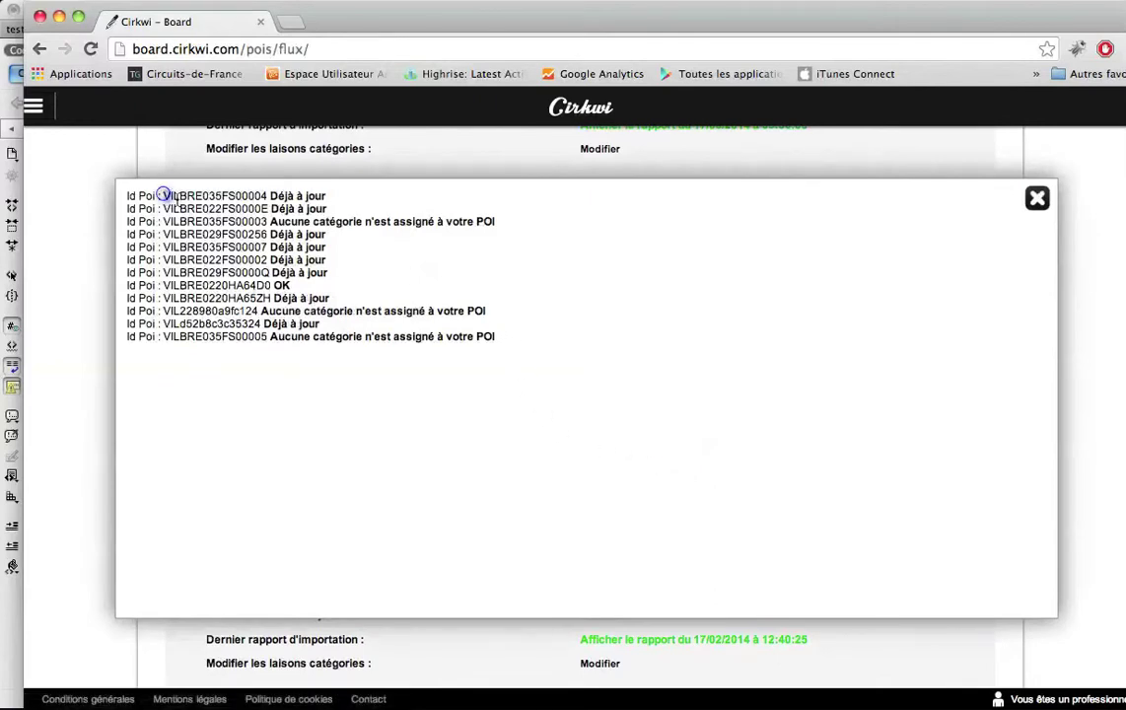
drag(163, 195, 292, 336)
click(265, 223)
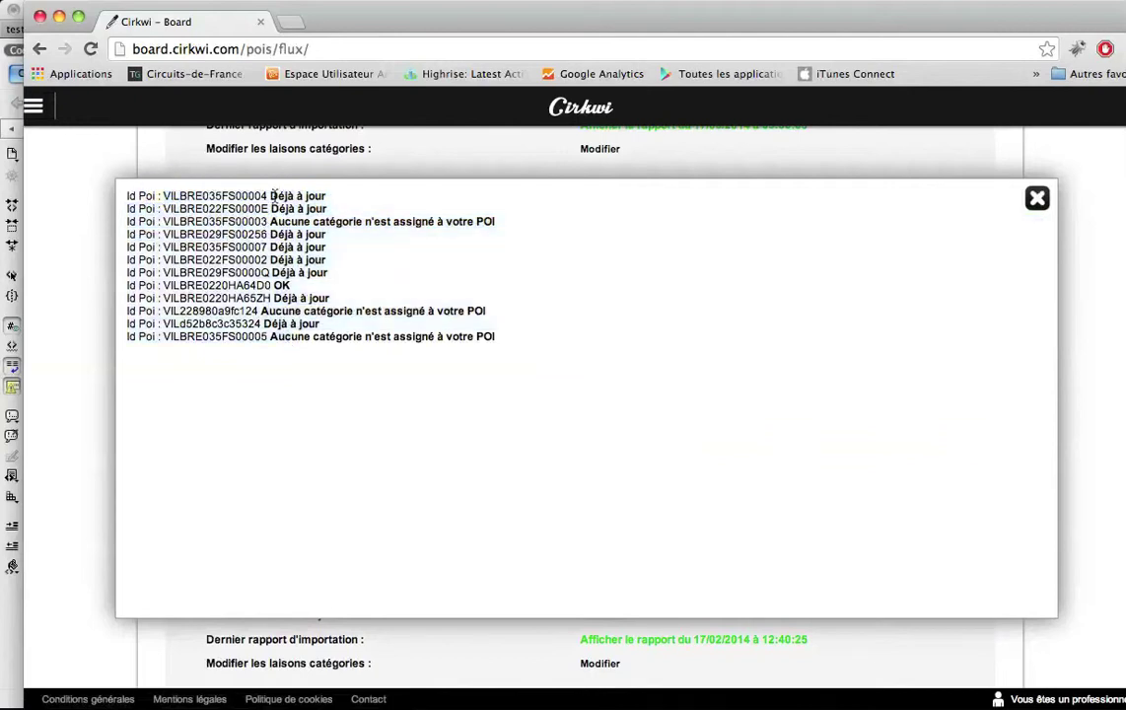
drag(270, 225, 505, 226)
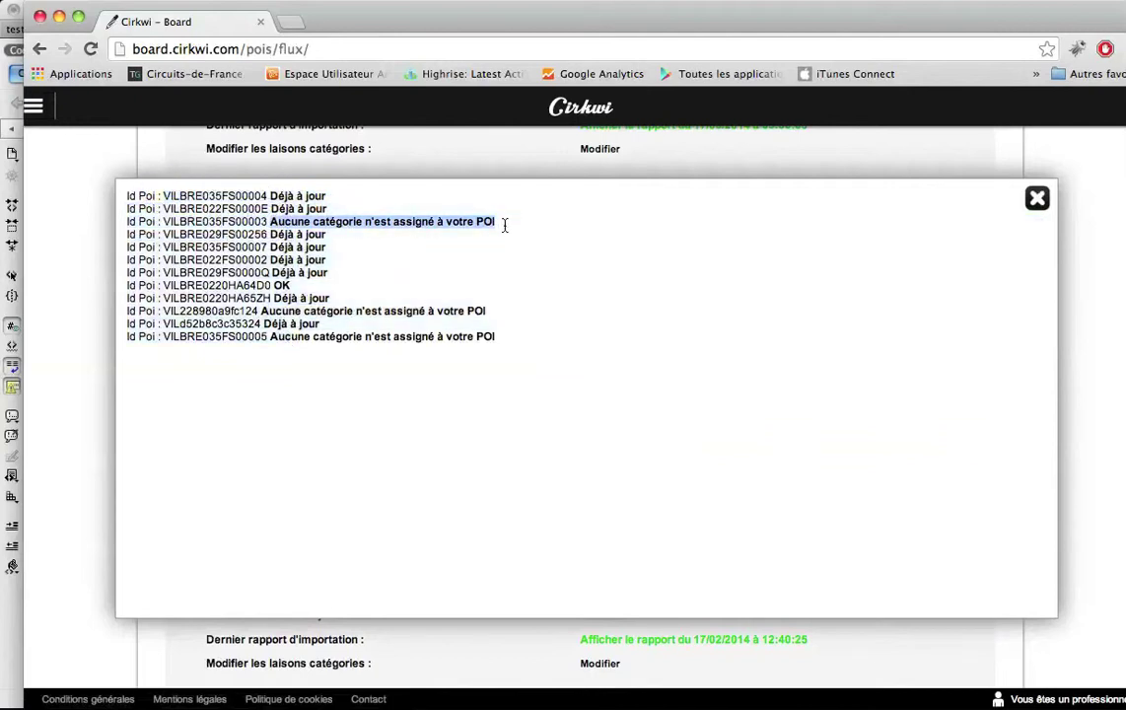
click(1037, 200)
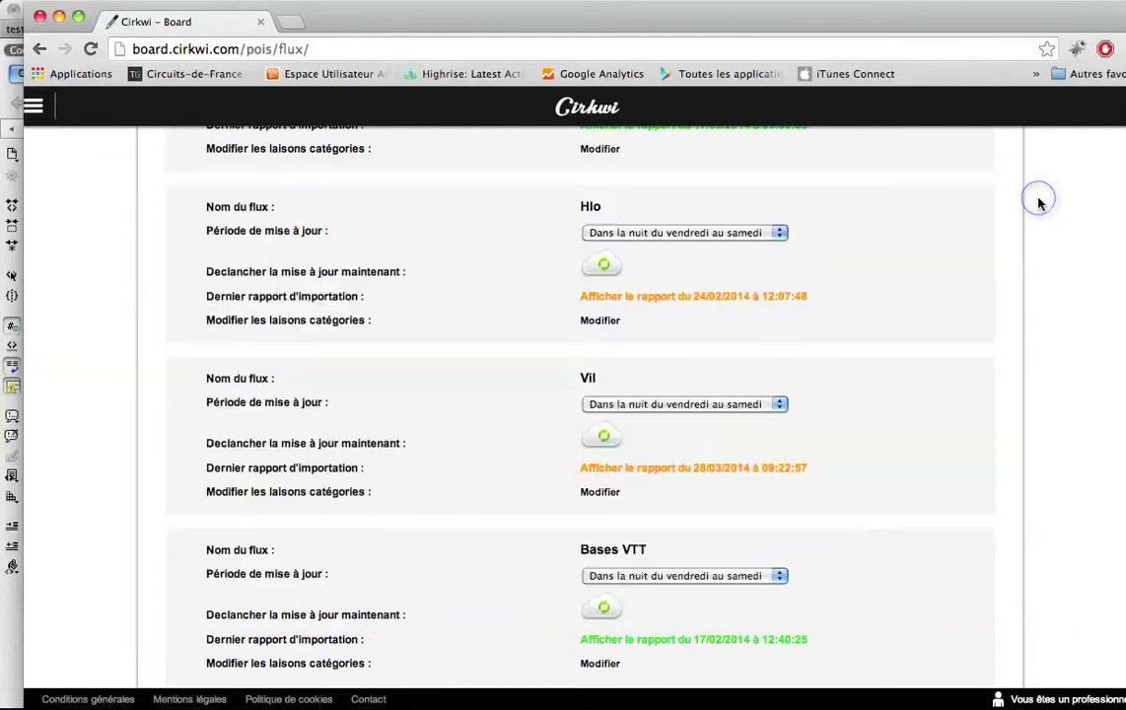
Step: Check the end of the Hlo feed's latest import report for POI position errors and close it
click(611, 297)
scroll(612, 302, down, 20)
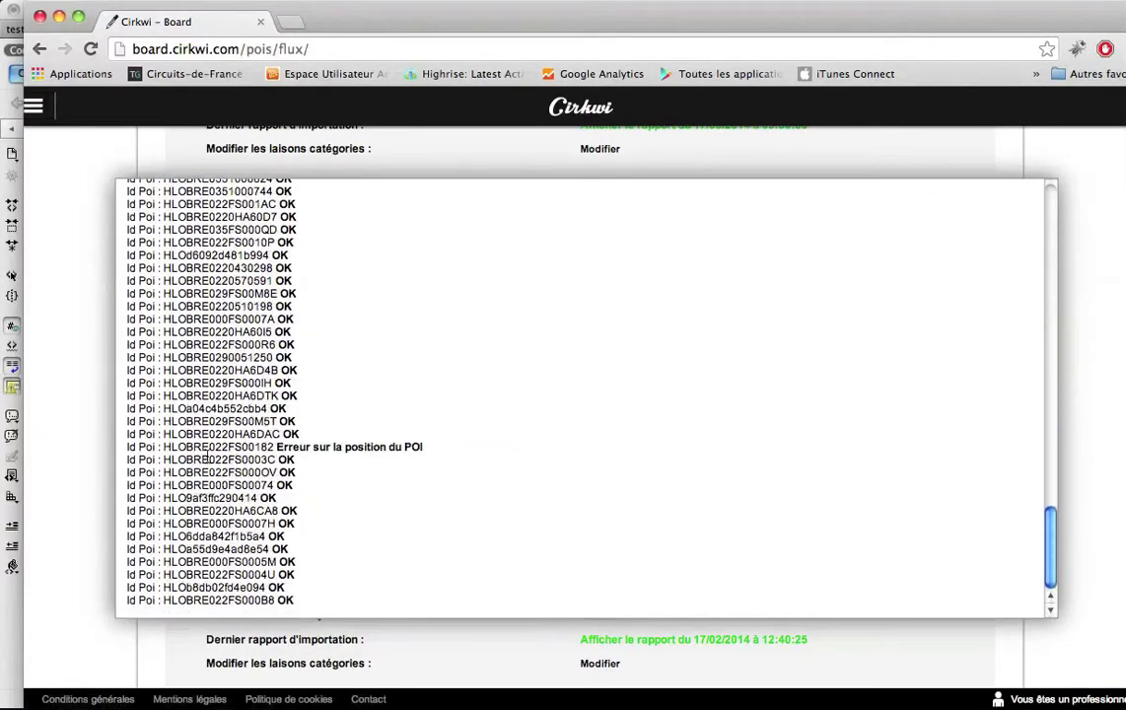
drag(279, 452, 417, 452)
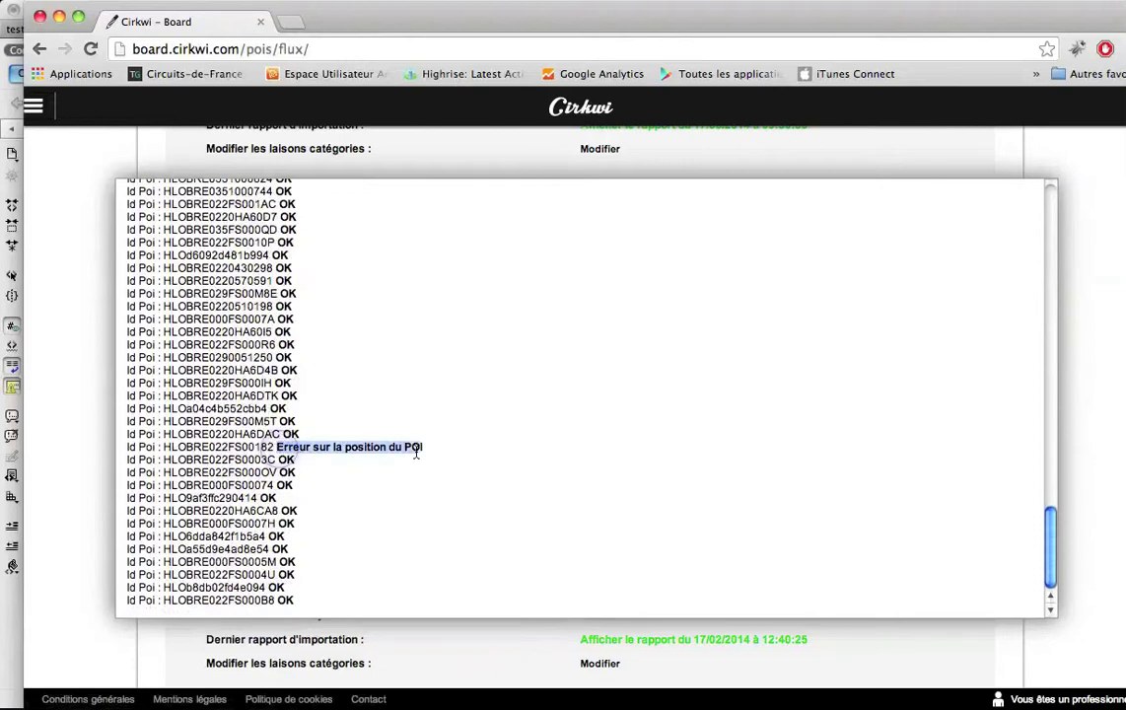
click(430, 452)
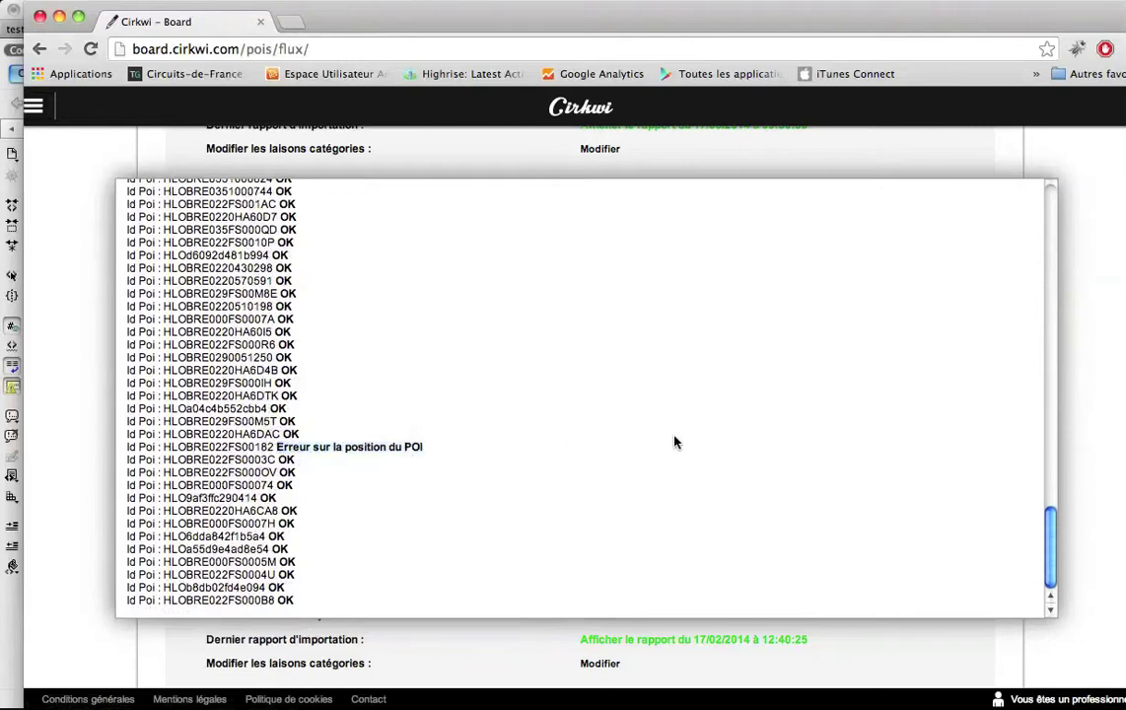
click(646, 446)
click(1102, 326)
Step: Recheck the Vil feed's import report for POIs without an assigned category and close it
scroll(1010, 439, up, 8)
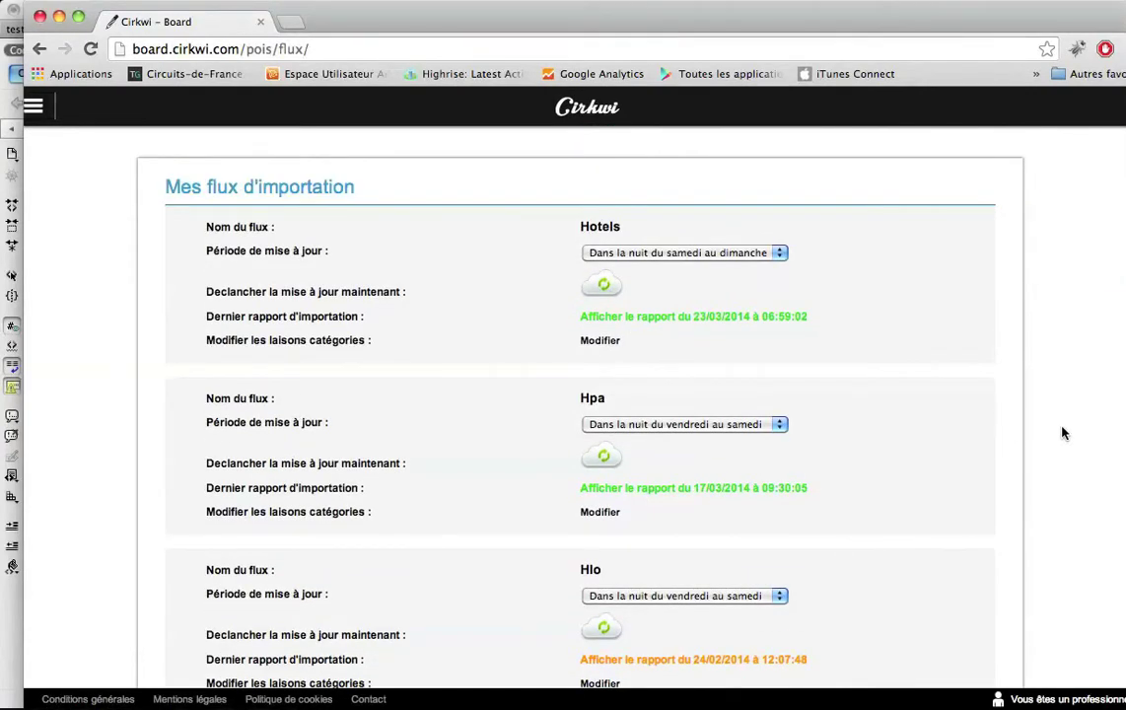
scroll(1080, 431, down, 6)
scroll(884, 481, down, 3)
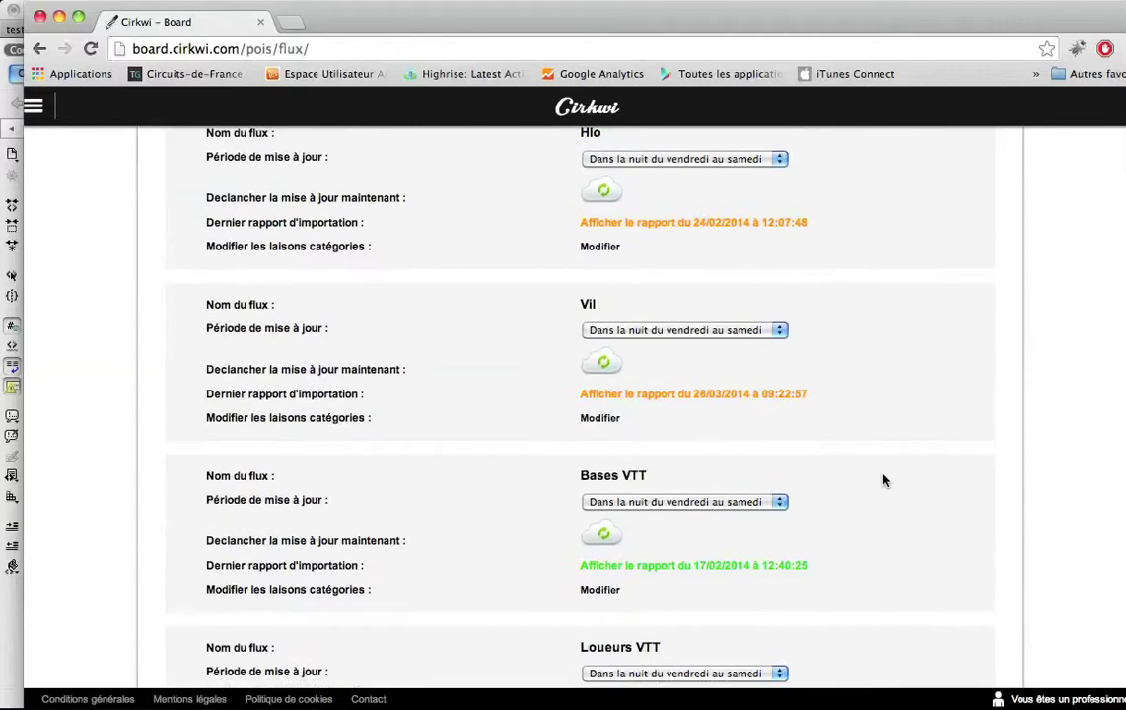
click(676, 403)
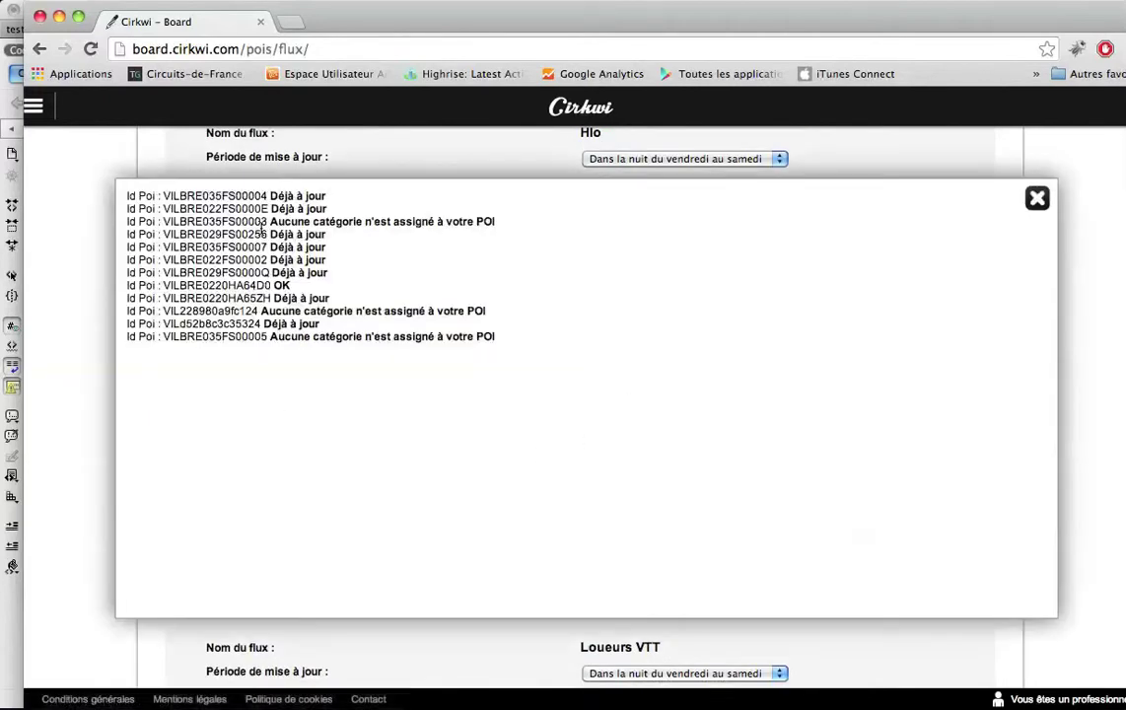
drag(236, 213, 581, 244)
click(581, 244)
click(1036, 200)
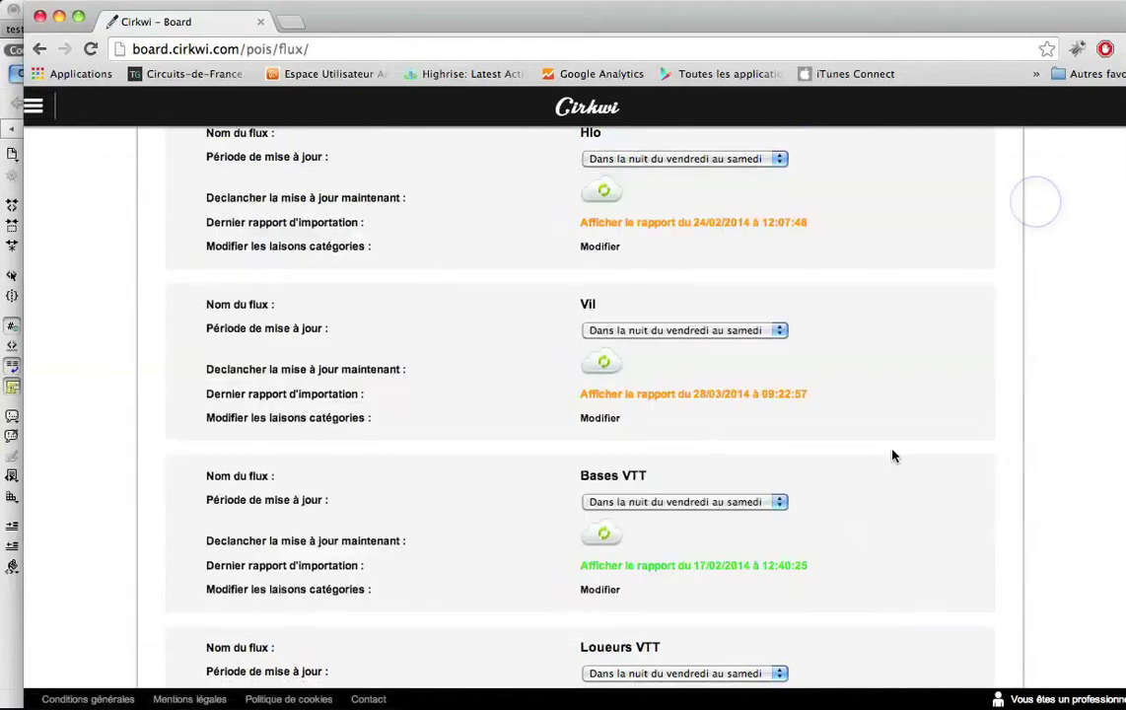
Step: Link the Vil feed's "Auberge de jeunesse" category to "Auberges de jeunesse" and close the category links window
click(595, 420)
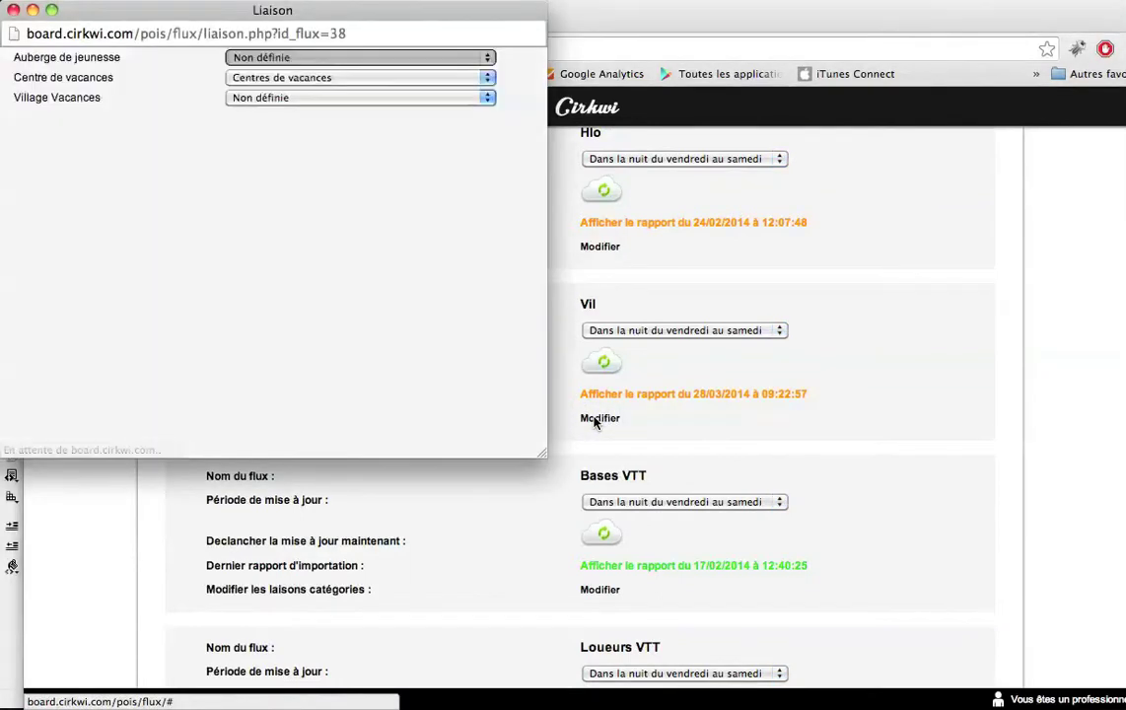
drag(12, 50, 90, 99)
click(100, 96)
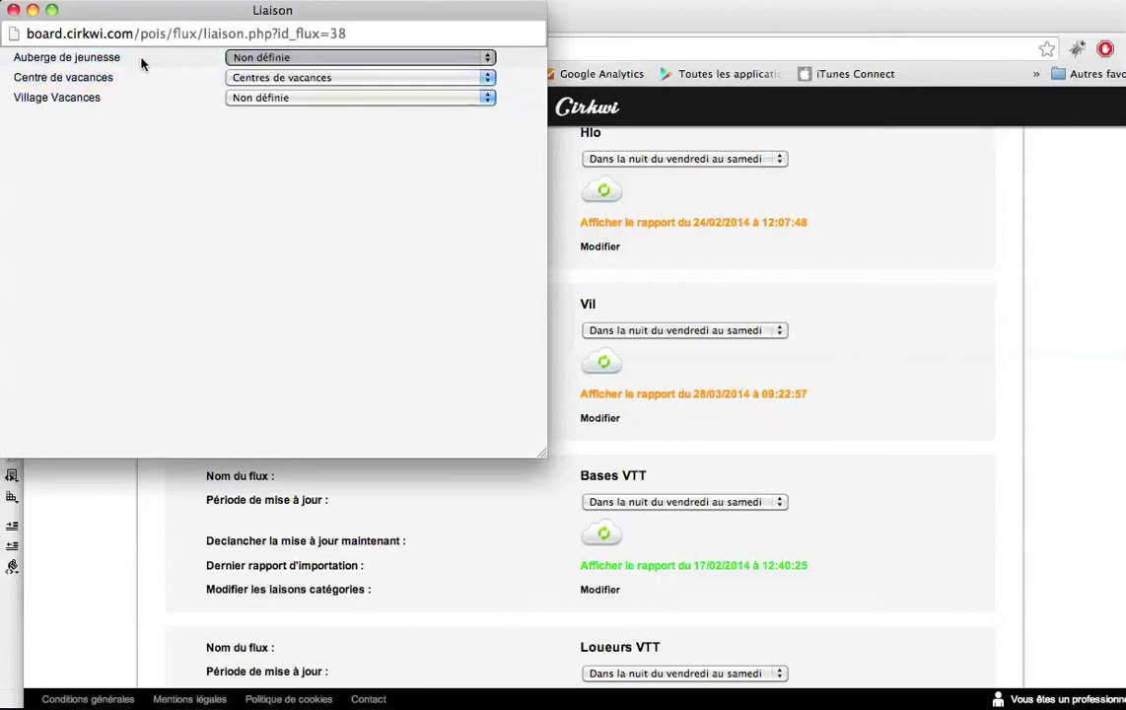
click(292, 59)
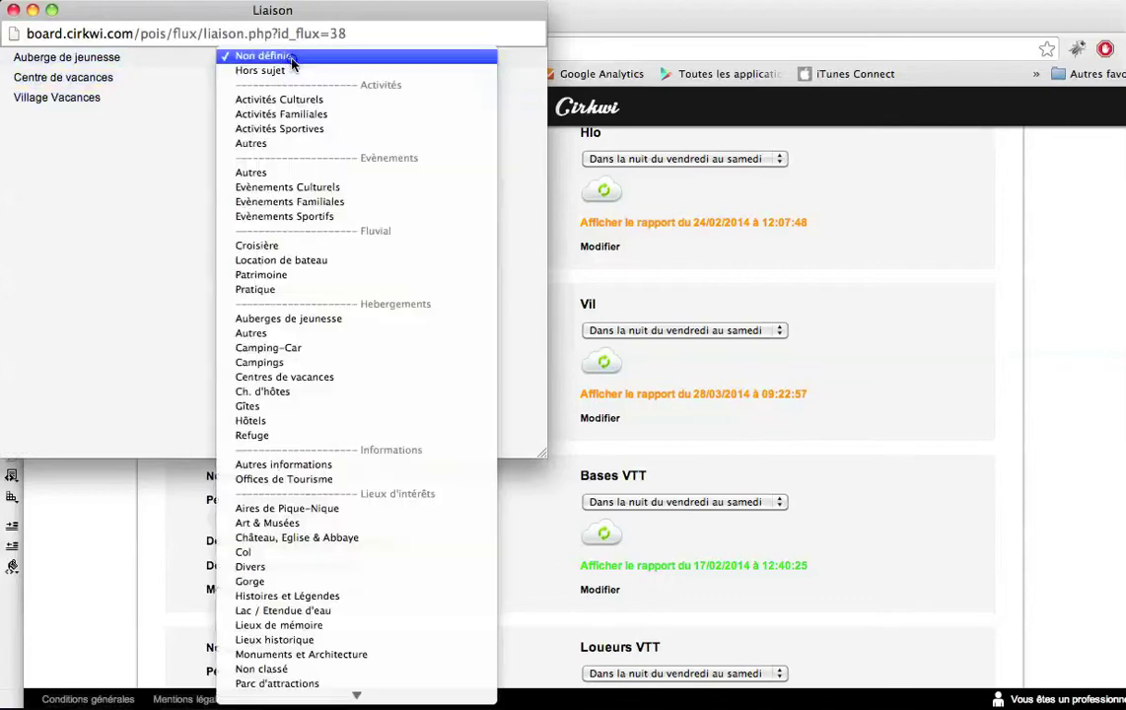
click(325, 321)
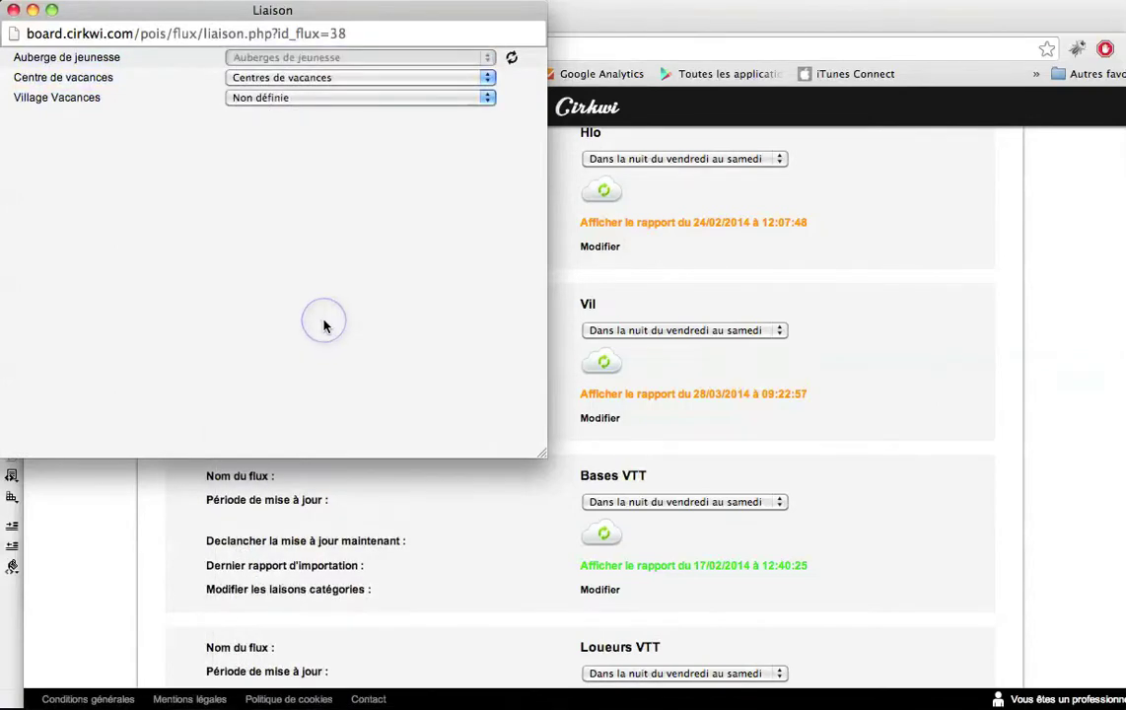
click(12, 11)
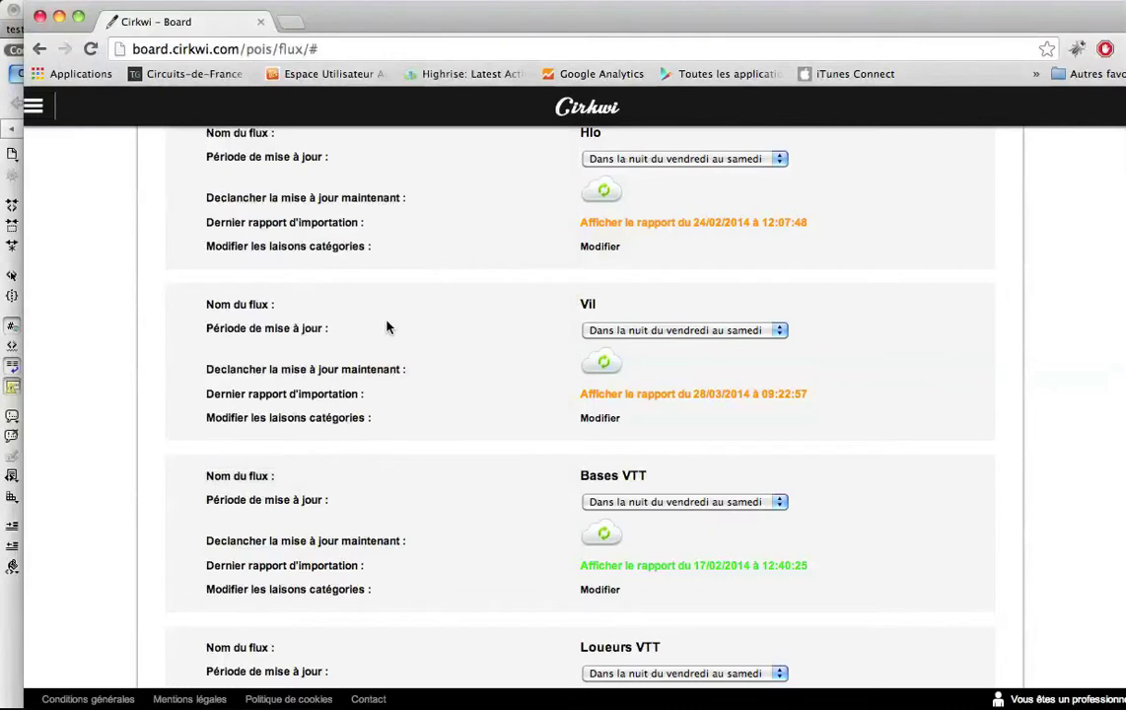
Step: Run the Vil feed's update immediately and review the POI statuses in its new import report
click(612, 366)
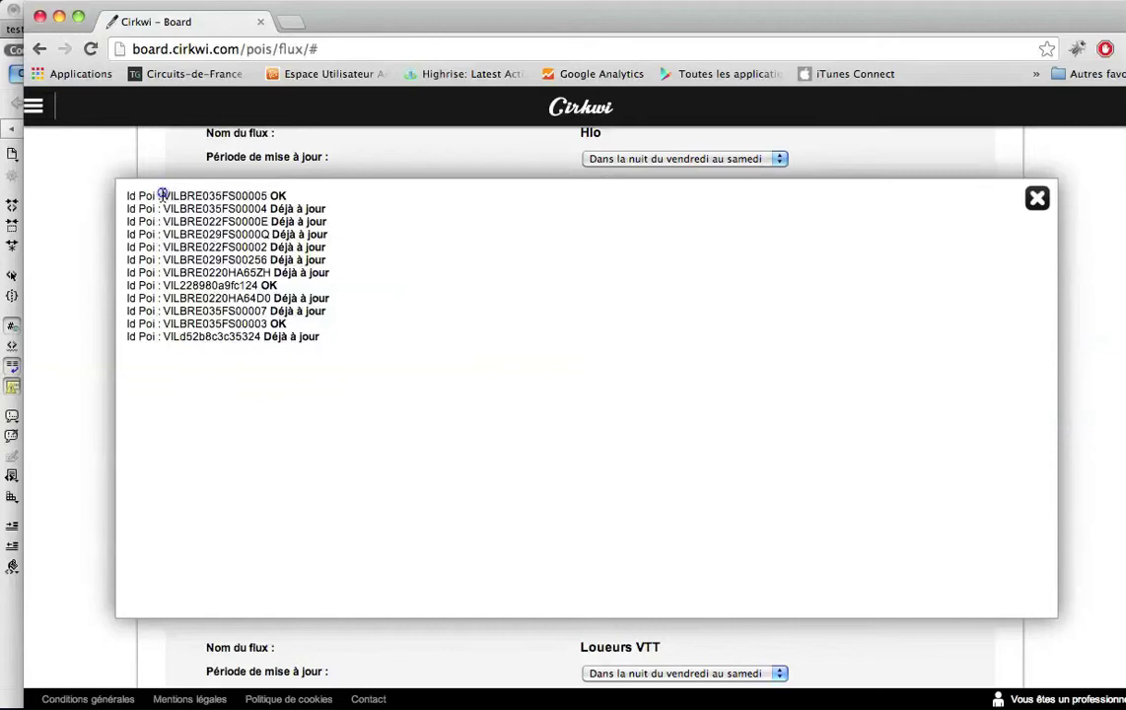
drag(163, 196, 305, 196)
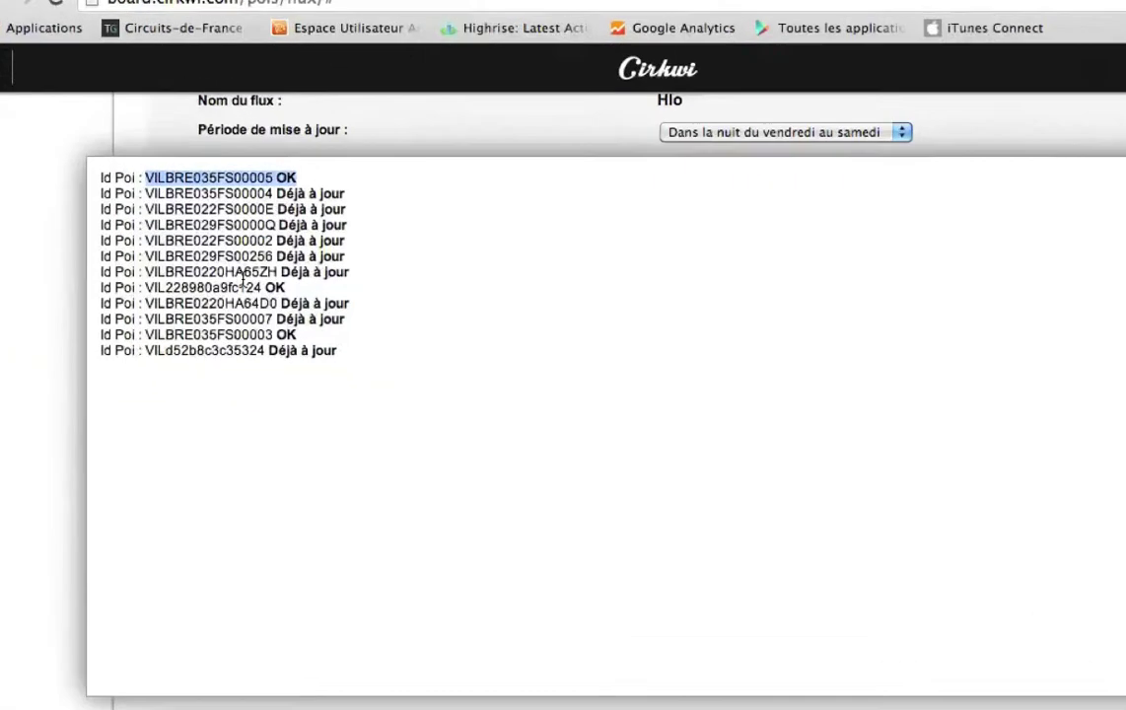
drag(280, 285, 163, 286)
drag(27, 286, 21, 286)
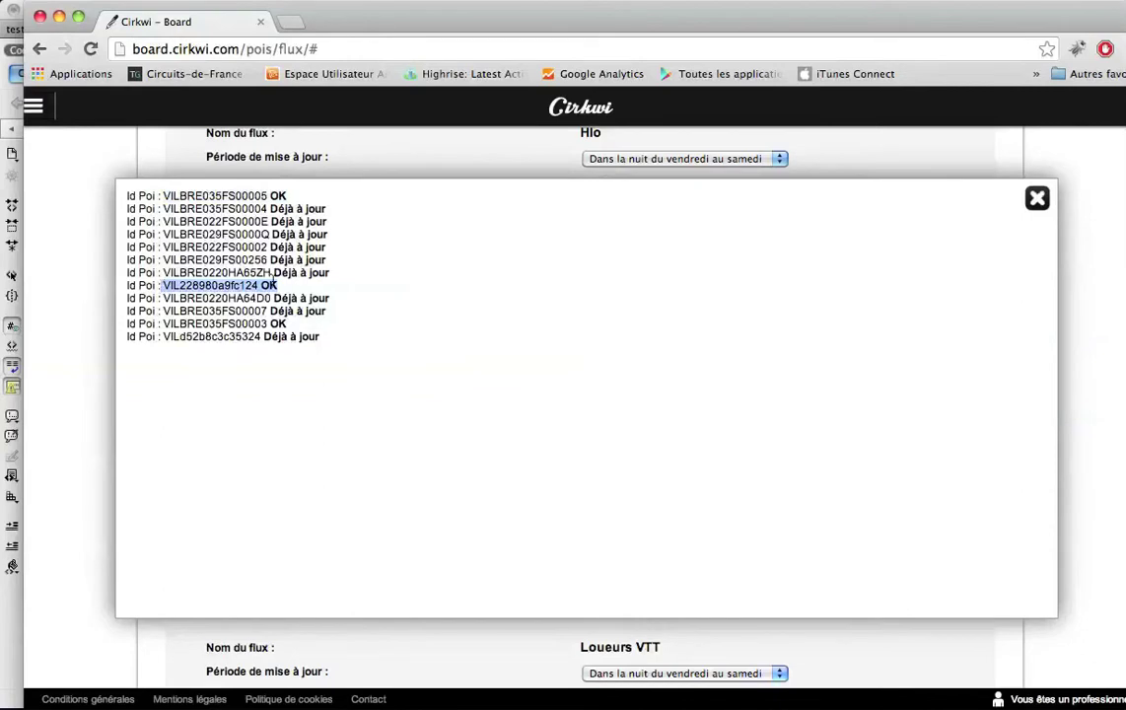
drag(331, 272, 124, 215)
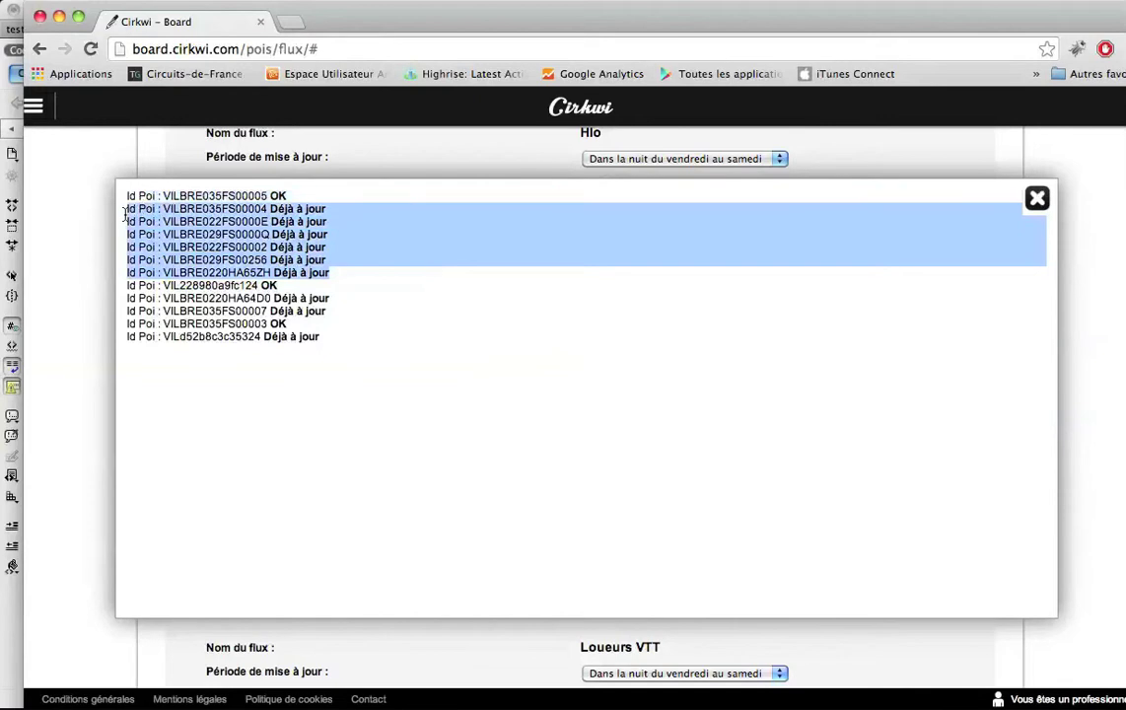
click(1036, 198)
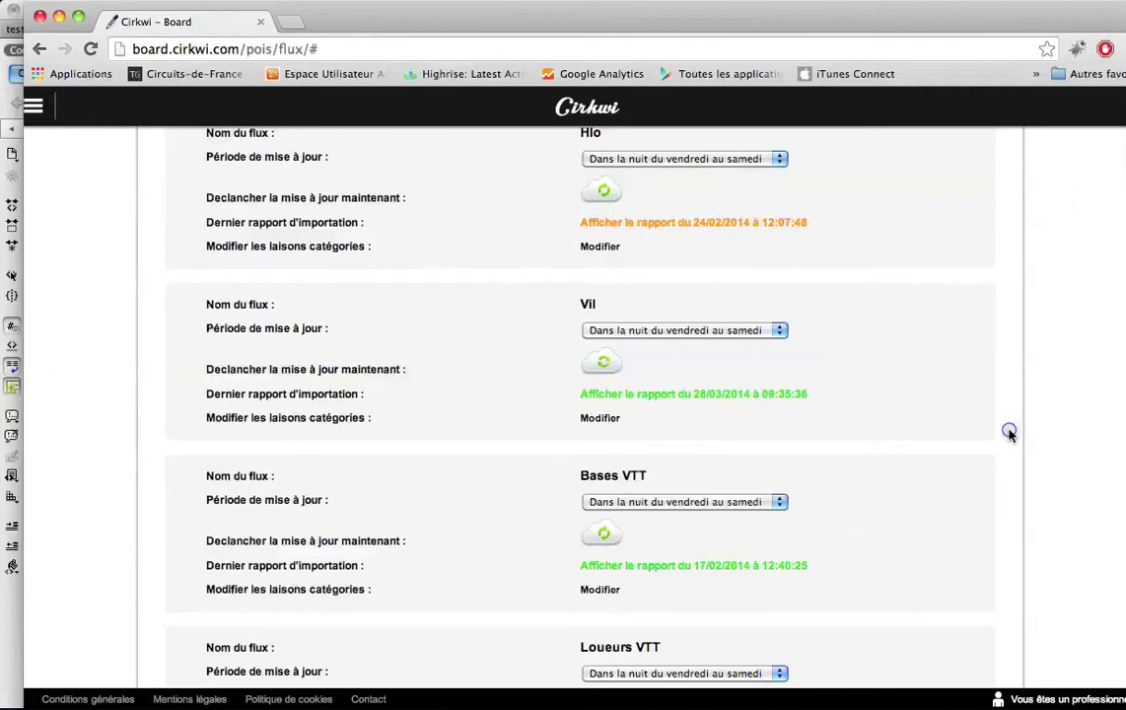
drag(815, 394, 578, 400)
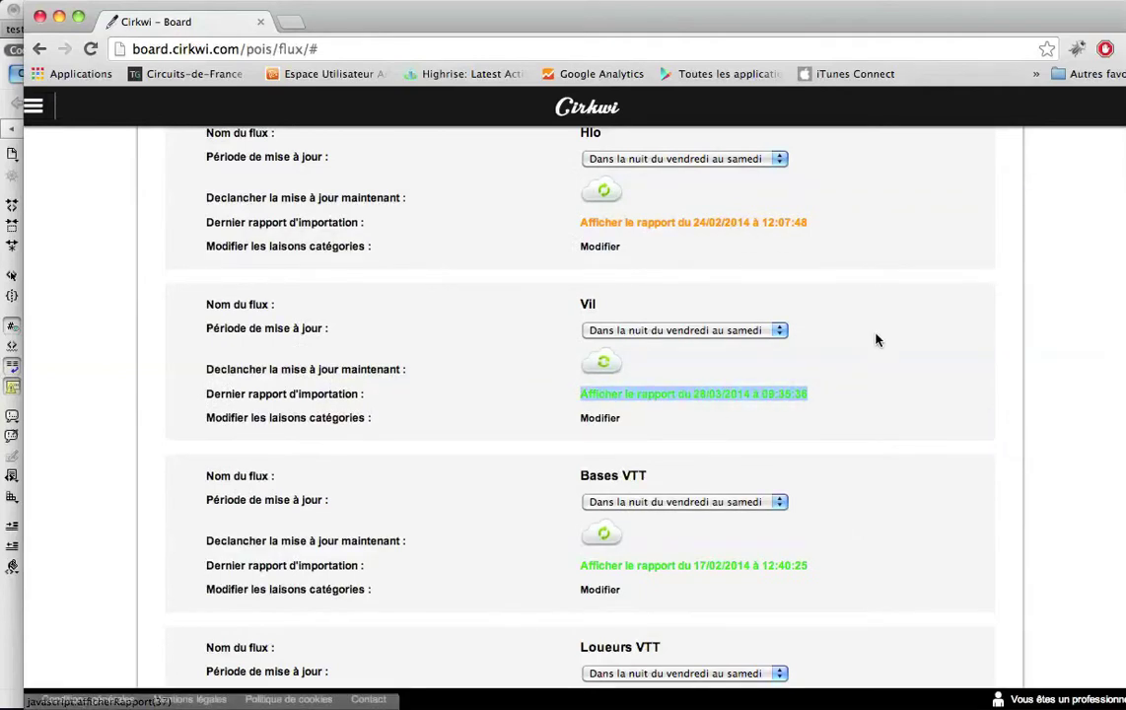
Step: Look over the remaining import feeds and the category links setting of the Hotels feed
scroll(877, 338, down, 4)
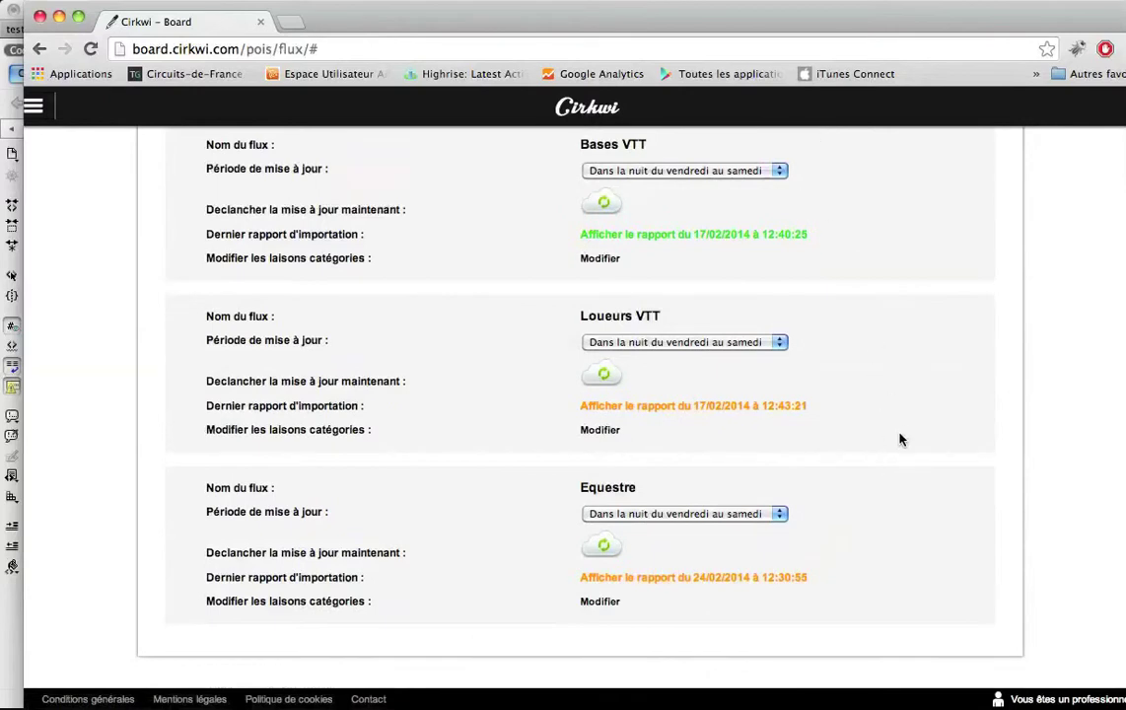
scroll(899, 439, up, 5)
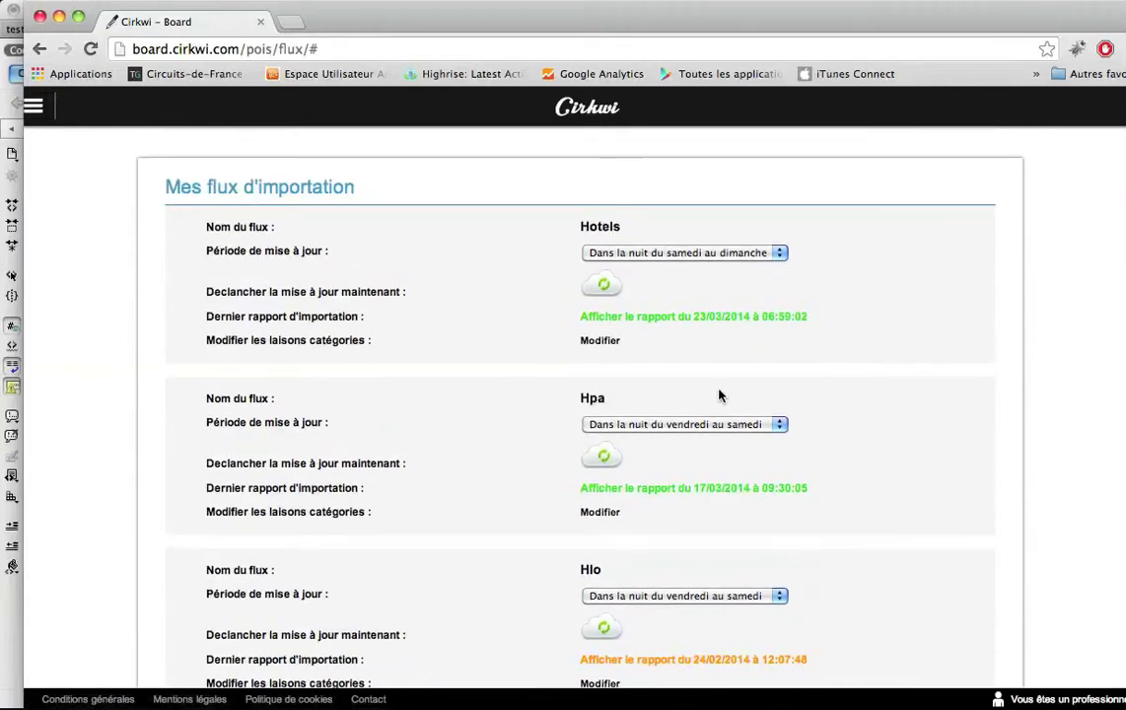
click(643, 340)
drag(642, 340, 207, 337)
click(207, 338)
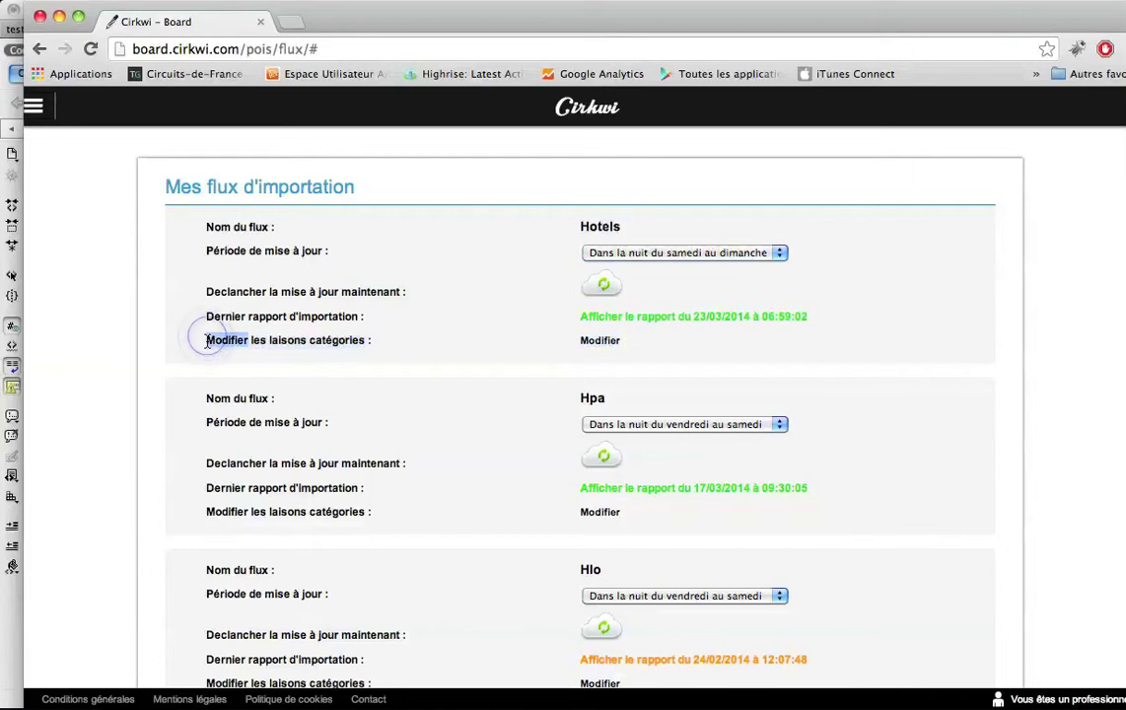
triple_click(205, 339)
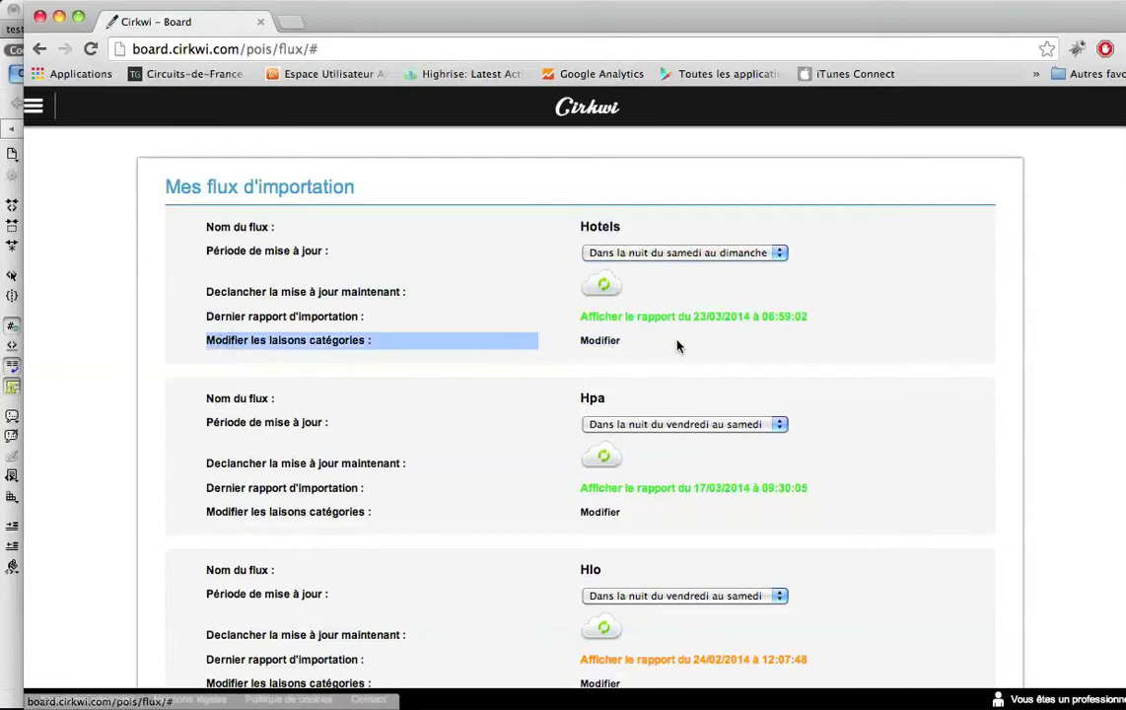
Step: Leave the import feeds and open the list and map of all the account's points of interest
click(35, 109)
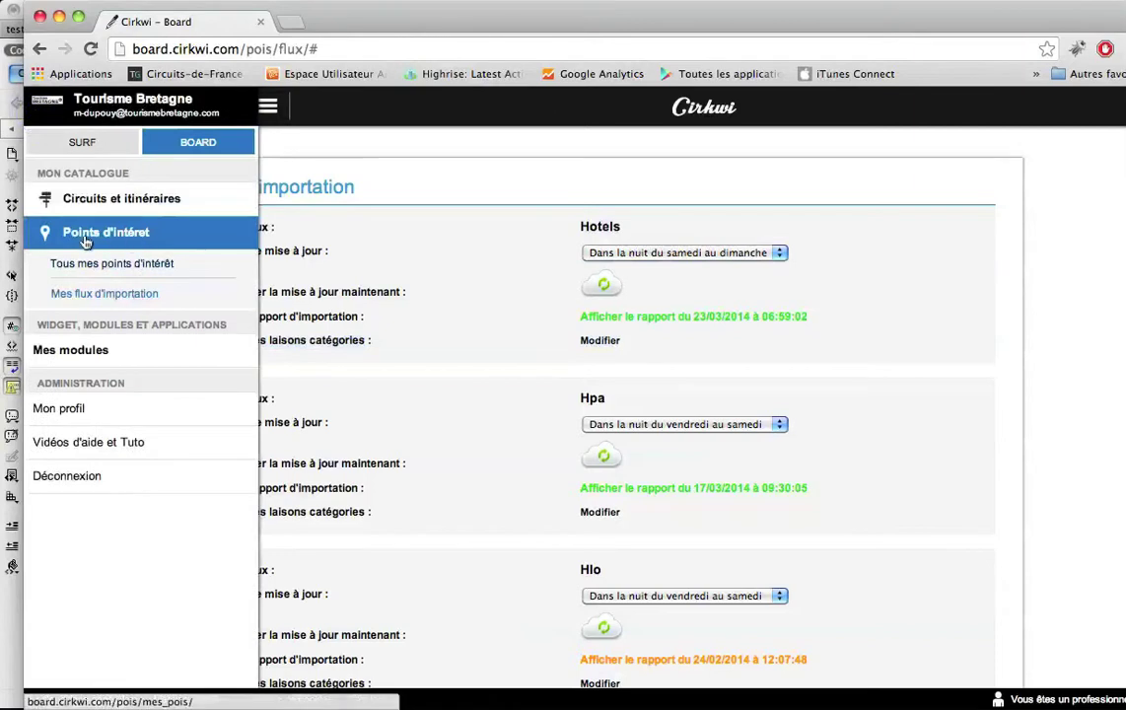
click(106, 199)
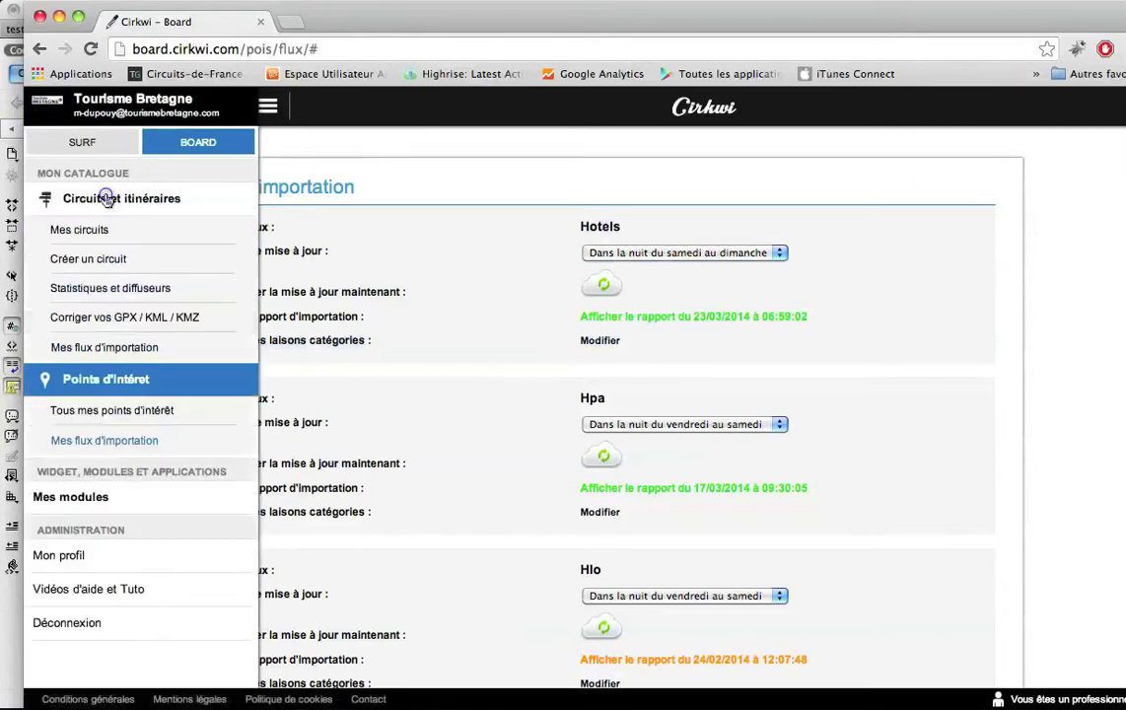
click(97, 420)
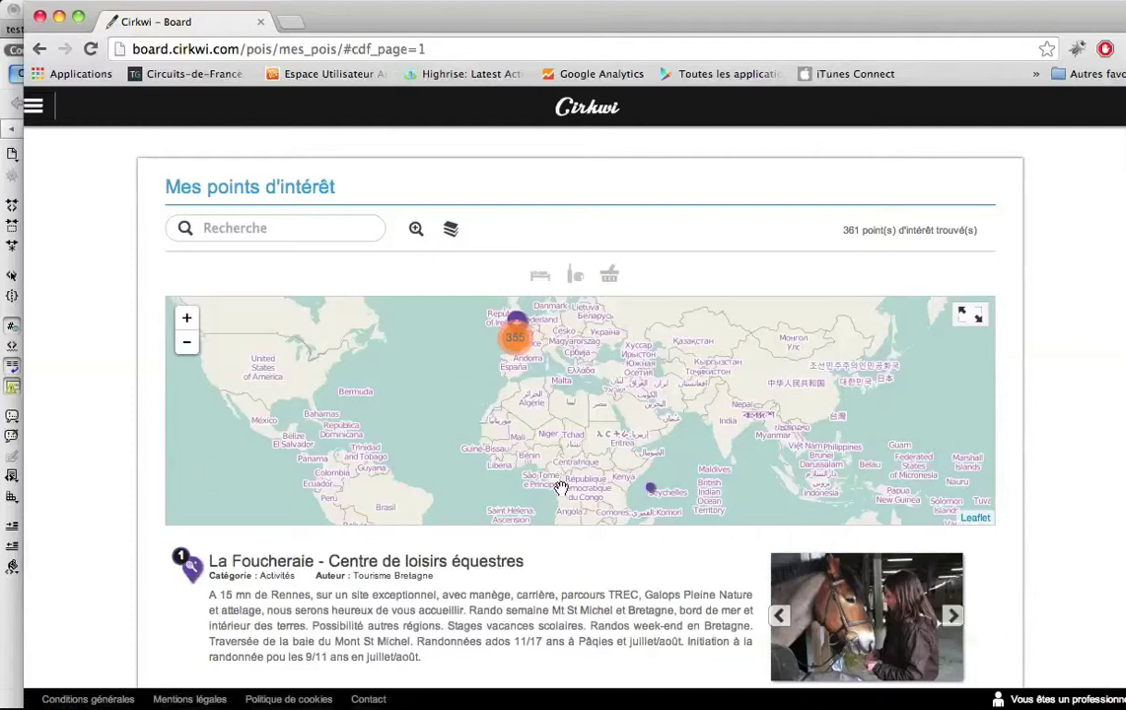
Step: Check the details of the isolated point of interest near the Seychelles on the map and close its popup
click(652, 491)
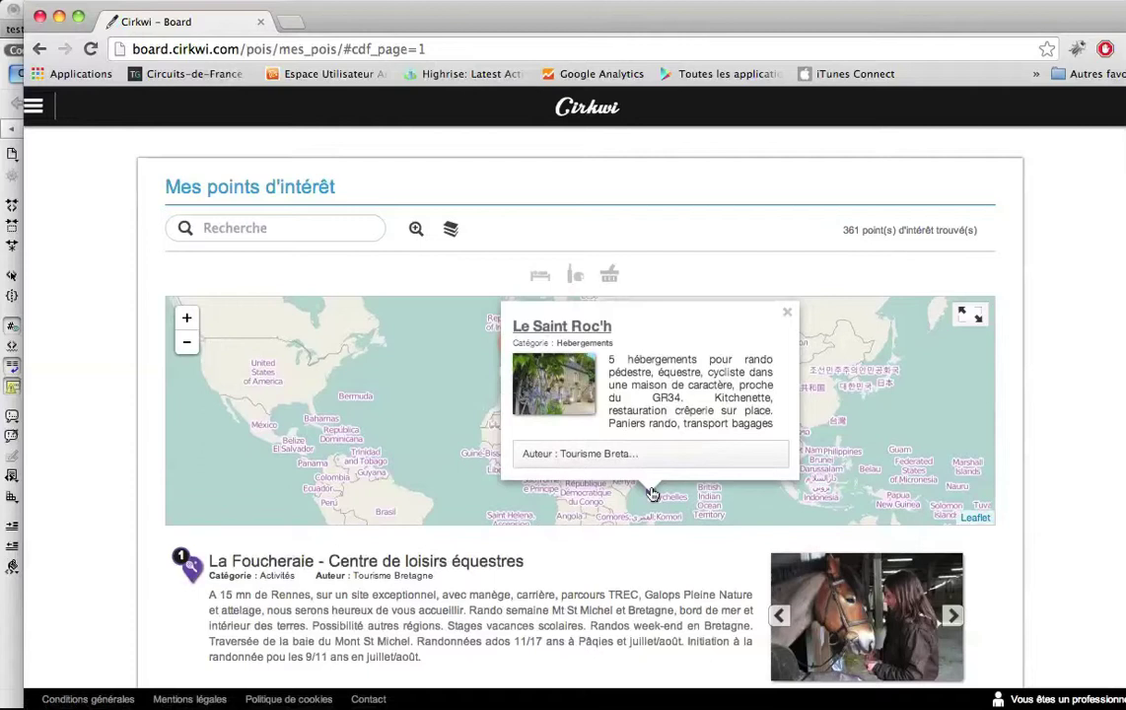
click(787, 312)
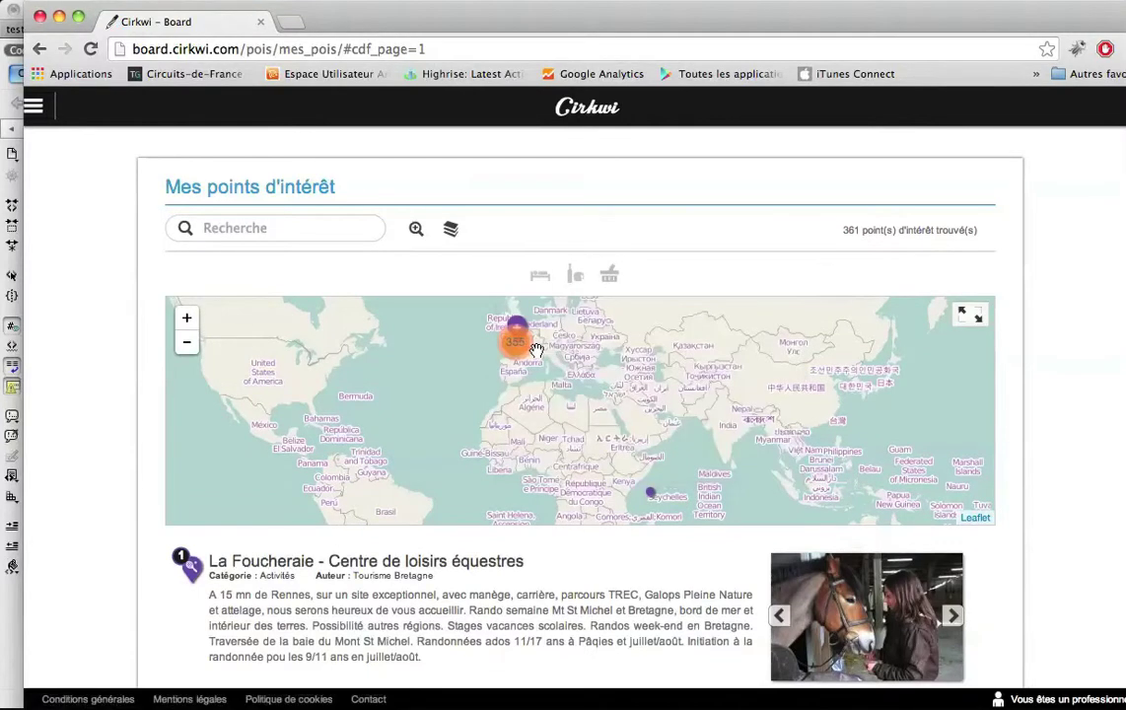
click(650, 492)
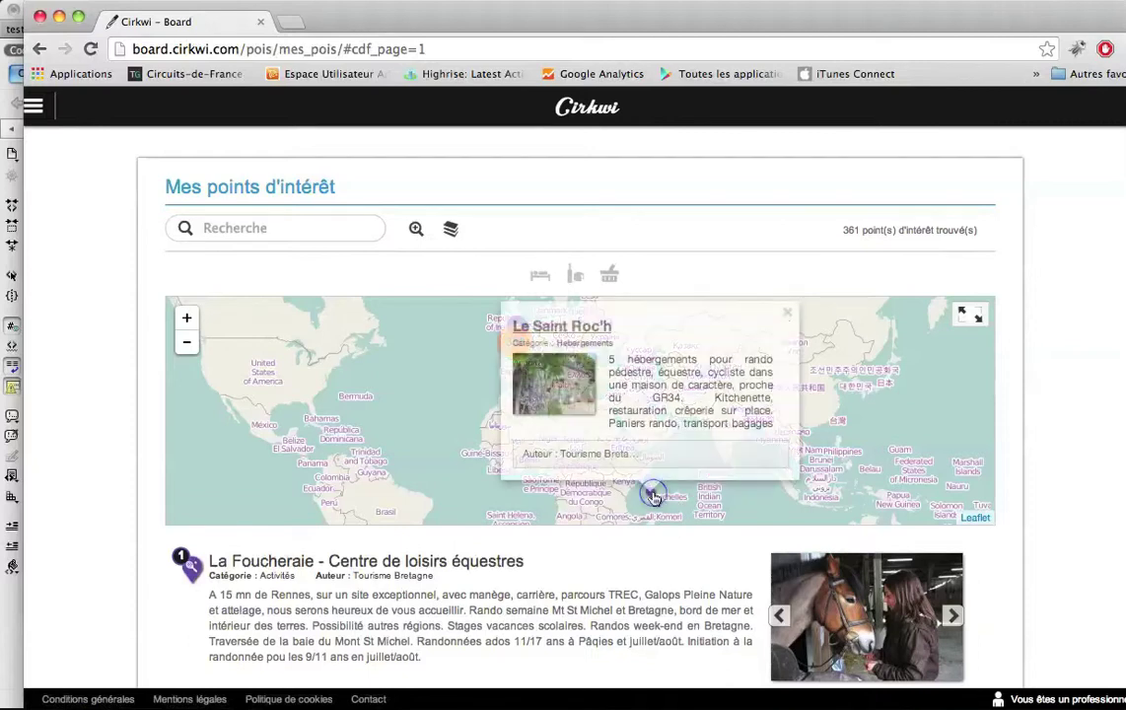
click(789, 314)
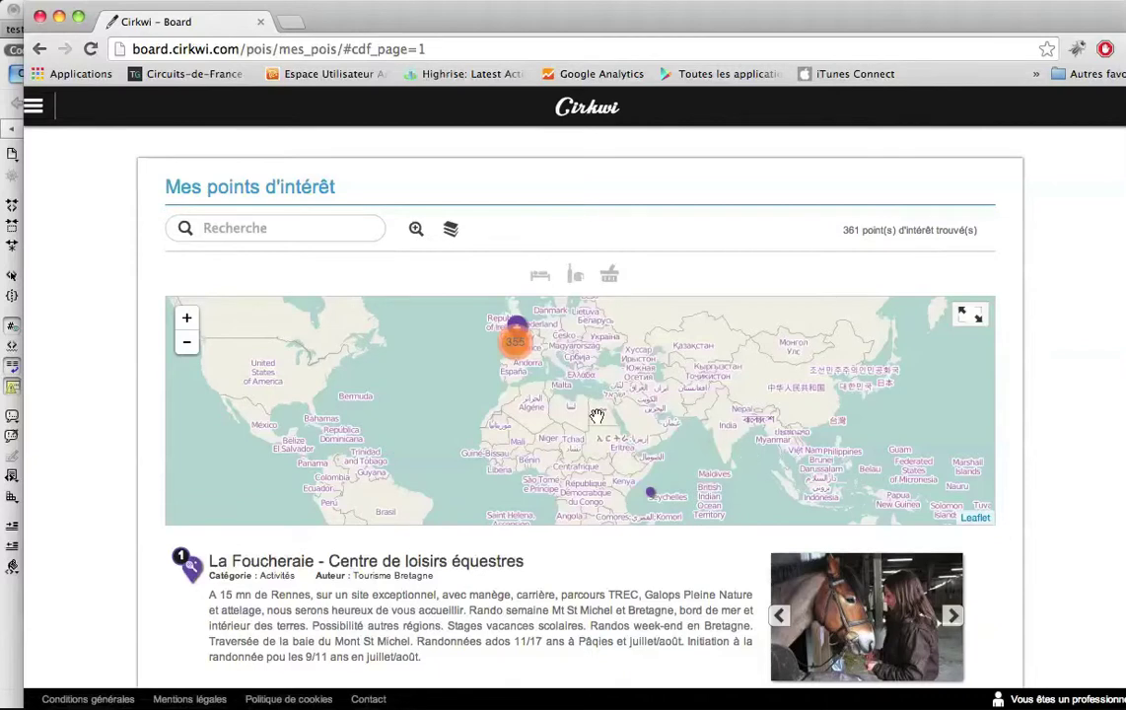
Step: Expand the large cluster over western France on the map and look through the first page of listed points of interest
click(514, 341)
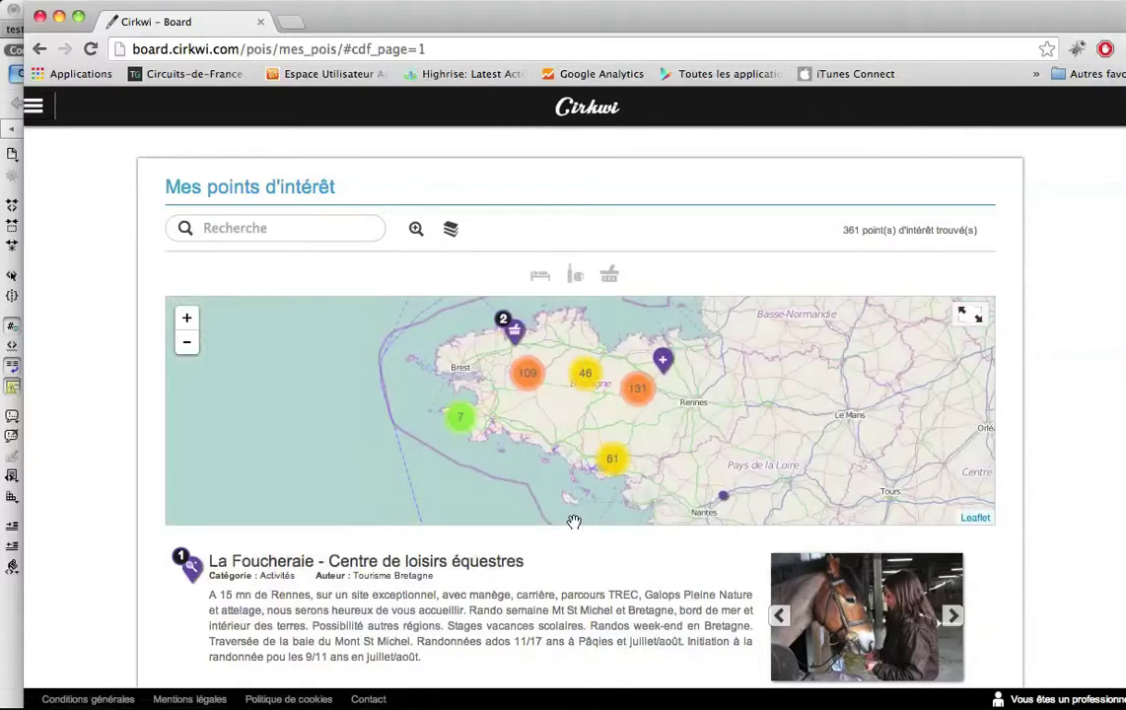
scroll(66, 421, down, 10)
scroll(66, 421, down, 1)
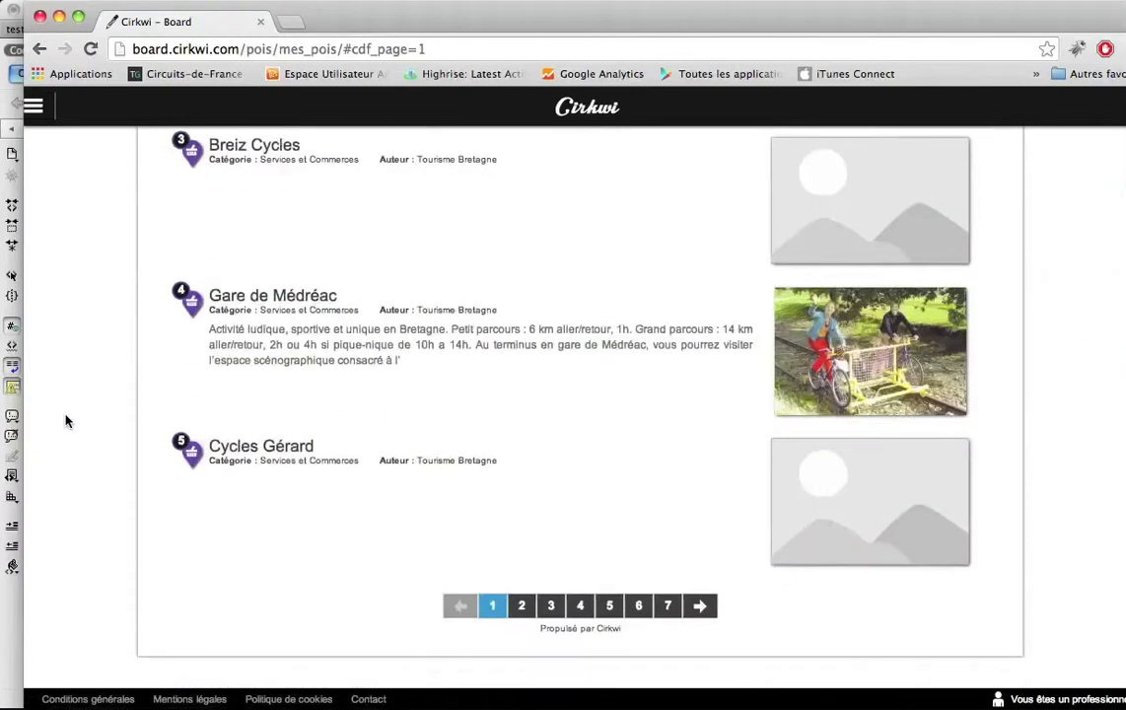